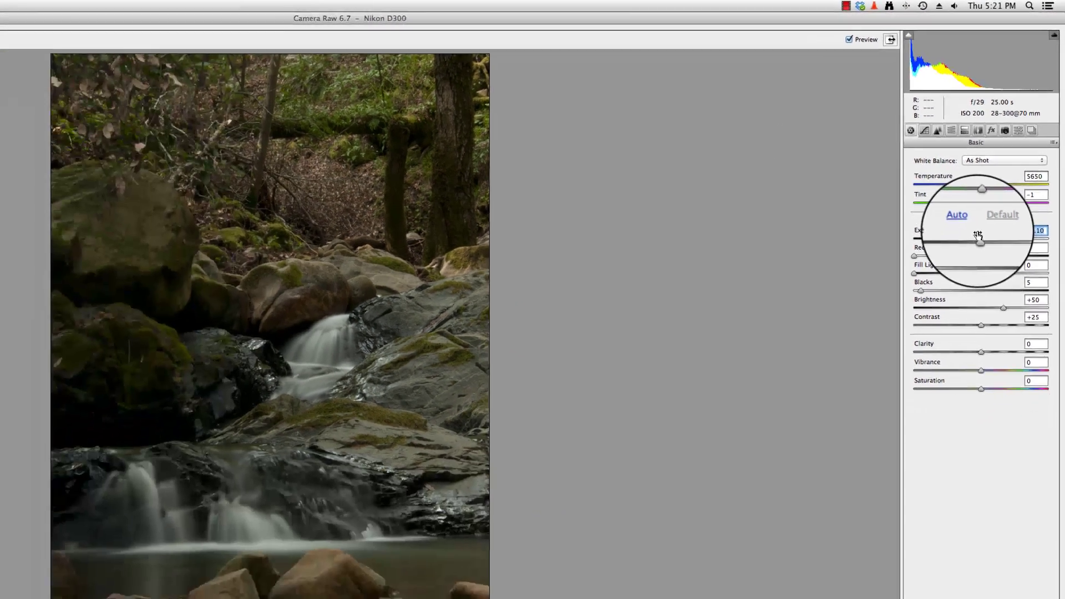
- Set Exposure to -0.70, raise Fill Light to 49 and Brightness to +67, and add slight Clarity
{"action": "left_click_drag", "start_coordinate": [947, 333], "coordinate": [927, 334]}
{"action": "left_click_drag", "start_coordinate": [974, 223], "coordinate": [976, 222]}
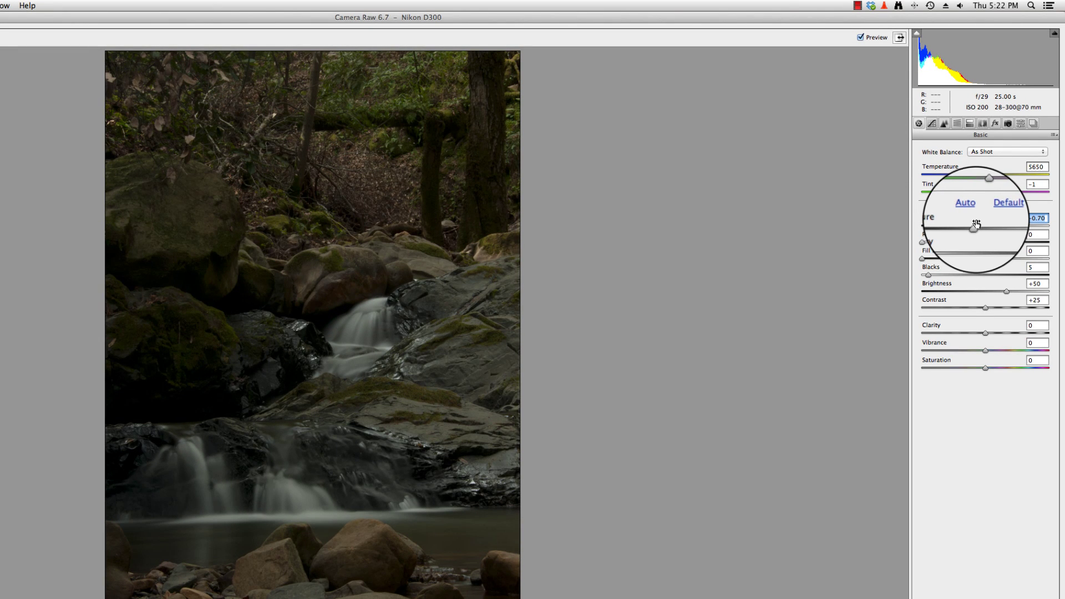
{"action": "left_click_drag", "start_coordinate": [950, 241], "coordinate": [970, 251]}
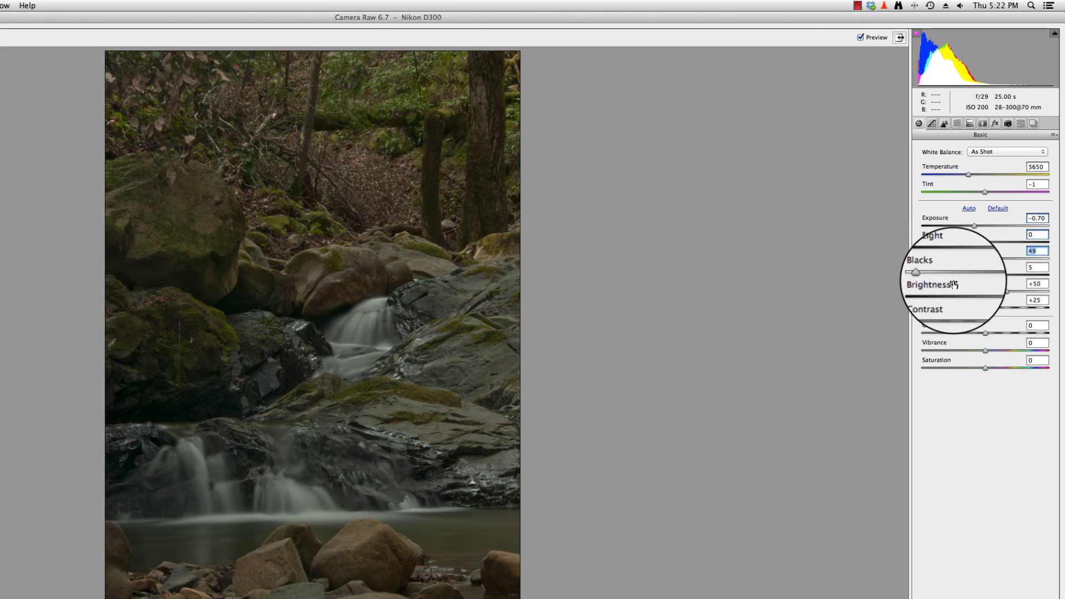
{"action": "mouse_move", "coordinate": [954, 284]}
{"action": "left_mouse_down"}
{"action": "mouse_move", "coordinate": [913, 285]}
{"action": "mouse_move", "coordinate": [960, 285]}
{"action": "left_mouse_up"}
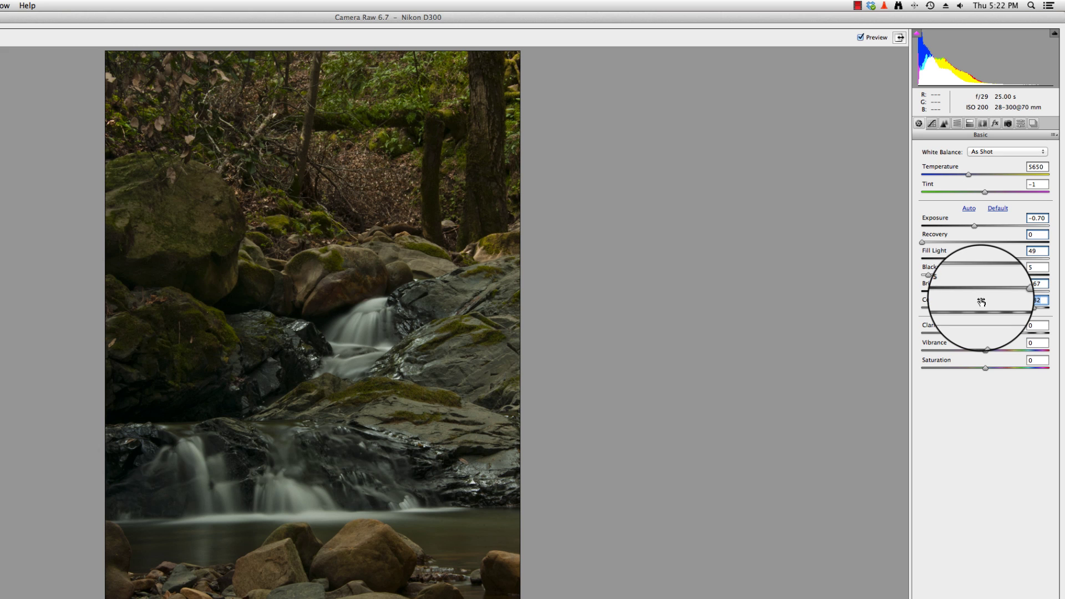
{"action": "key", "text": "Tab"}
{"action": "type", "text": "100"}
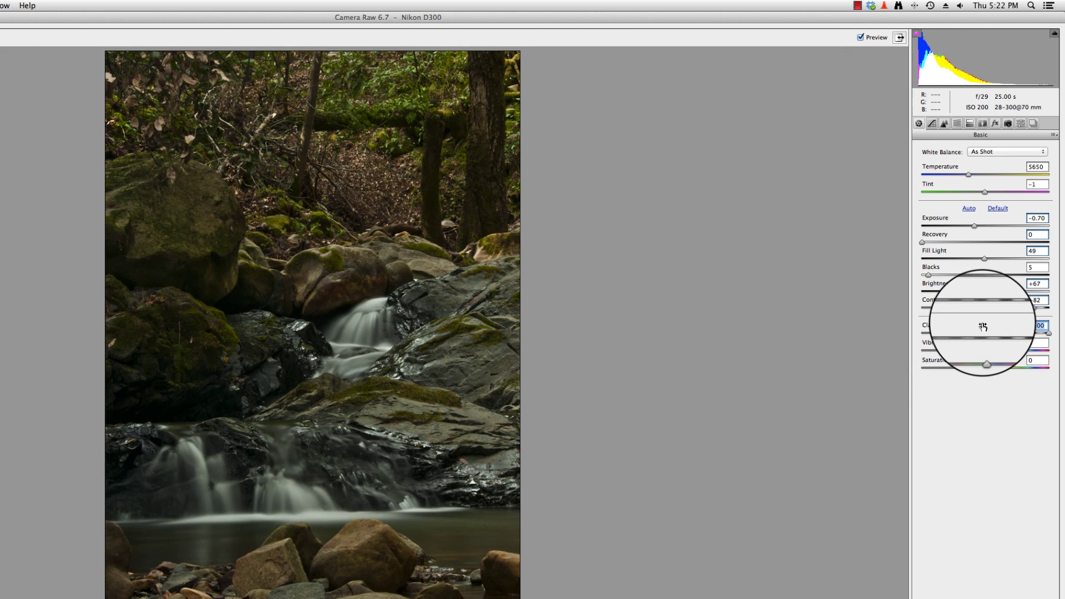
{"action": "left_click_drag", "start_coordinate": [983, 327], "coordinate": [941, 347]}
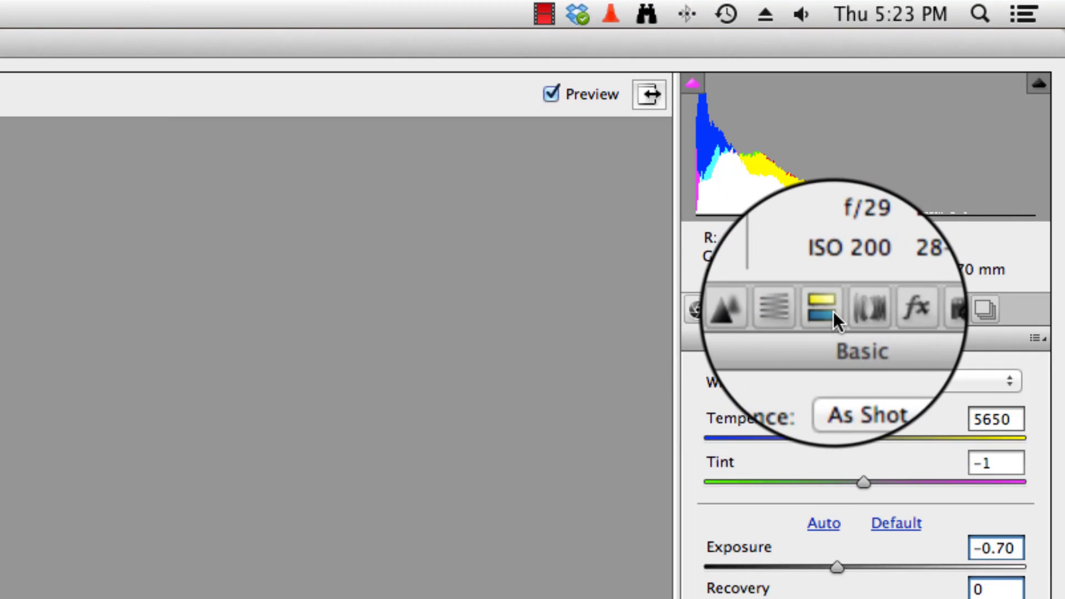
- Split-tone with a faint red highlight tint at saturation 32 and a toned-down teal shadow tint
{"action": "left_click", "coordinate": [833, 311]}
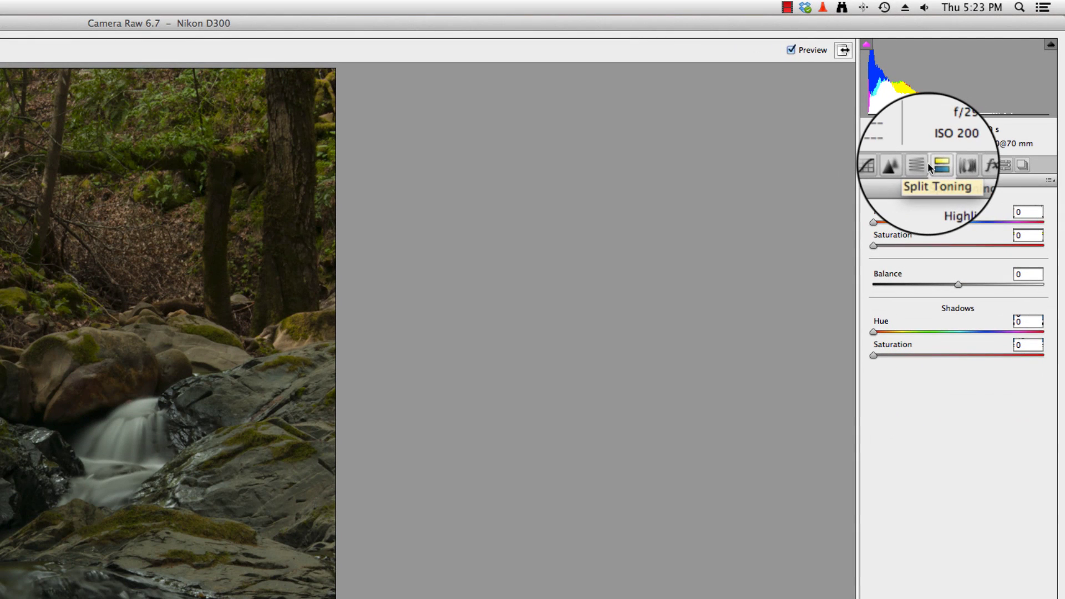
{"action": "left_click", "coordinate": [872, 248]}
{"action": "left_click_drag", "start_coordinate": [873, 249], "coordinate": [1038, 245]}
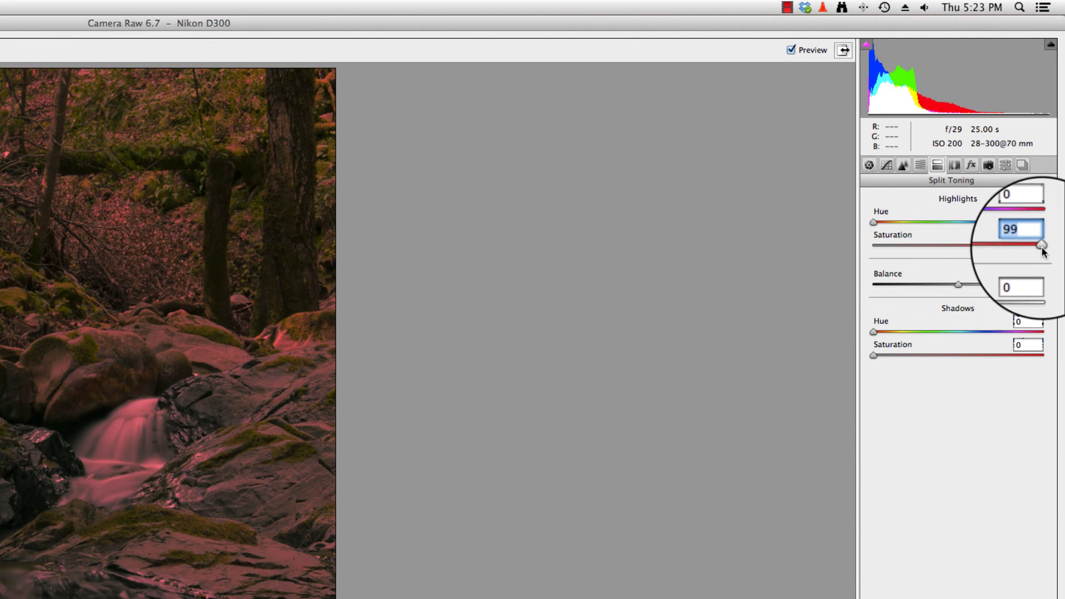
{"action": "left_click_drag", "start_coordinate": [873, 222], "coordinate": [851, 218]}
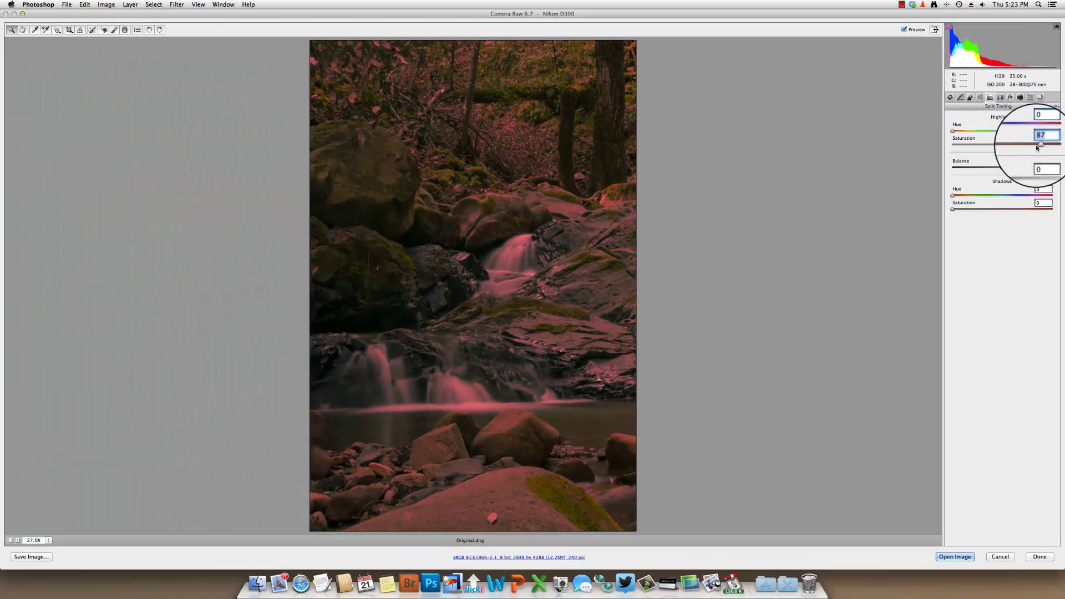
{"action": "left_click_drag", "start_coordinate": [1041, 244], "coordinate": [922, 245]}
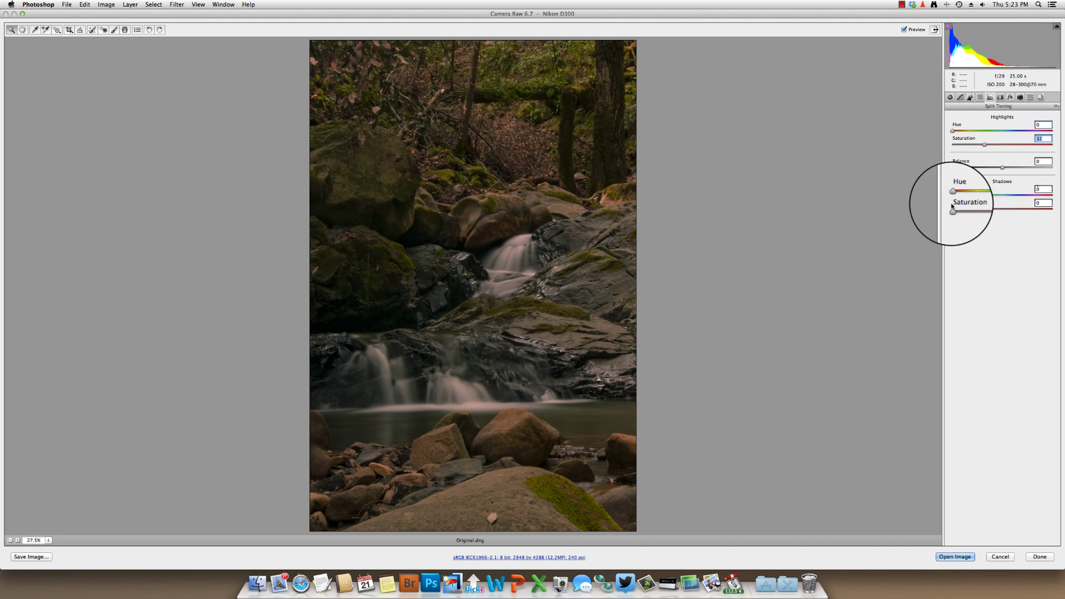
{"action": "left_click_drag", "start_coordinate": [953, 210], "coordinate": [1056, 208]}
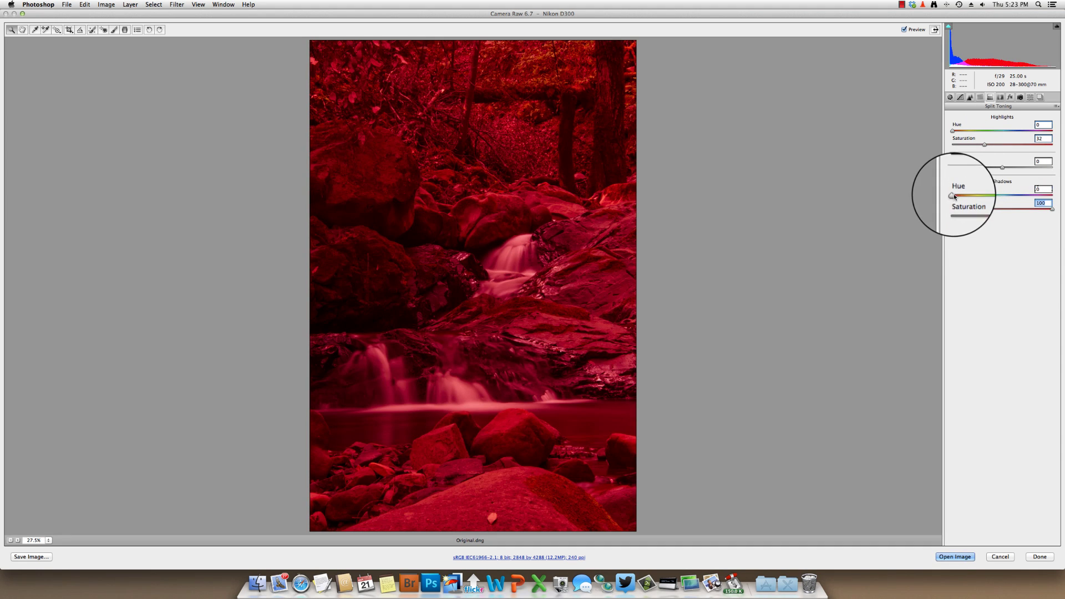
{"action": "left_click_drag", "start_coordinate": [953, 196], "coordinate": [1013, 198]}
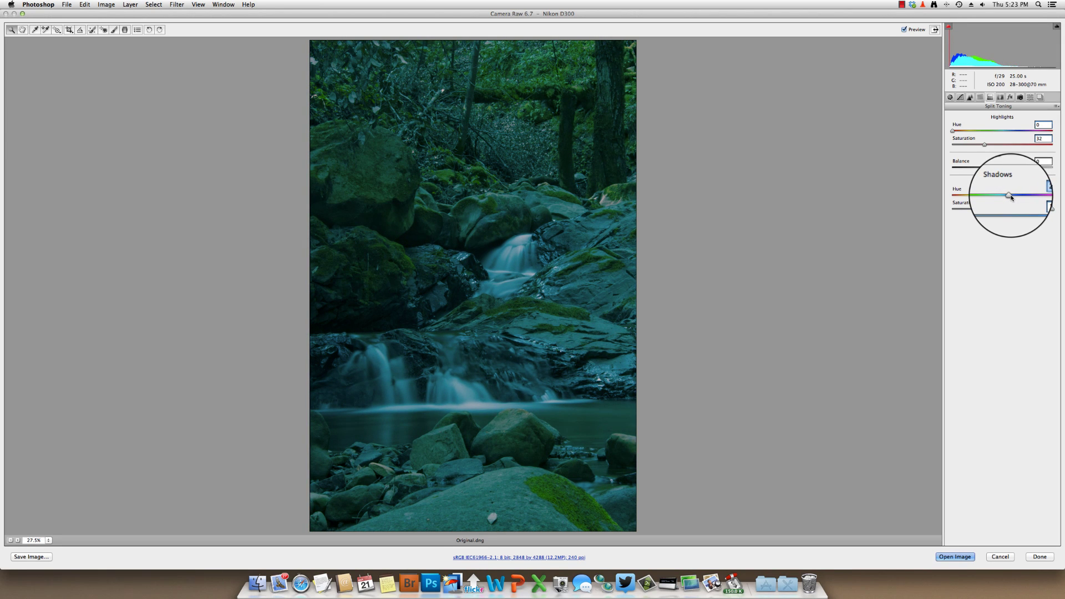
{"action": "left_click_drag", "start_coordinate": [1053, 210], "coordinate": [1007, 211]}
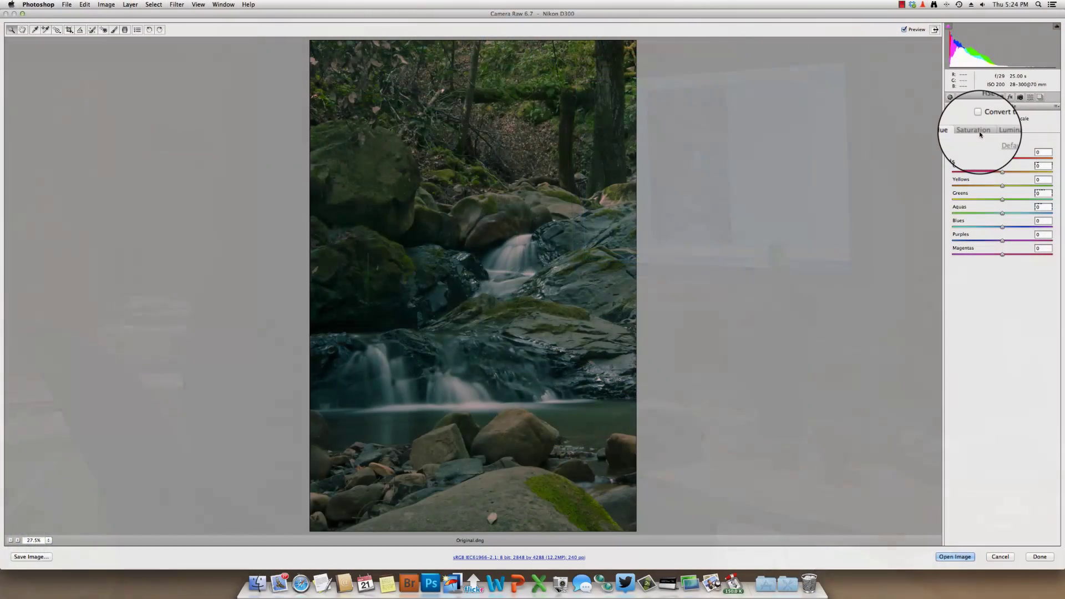
- In HSL Luminance, drag Reds down to -100 and select Greens for adjustment
{"action": "left_click", "coordinate": [998, 133]}
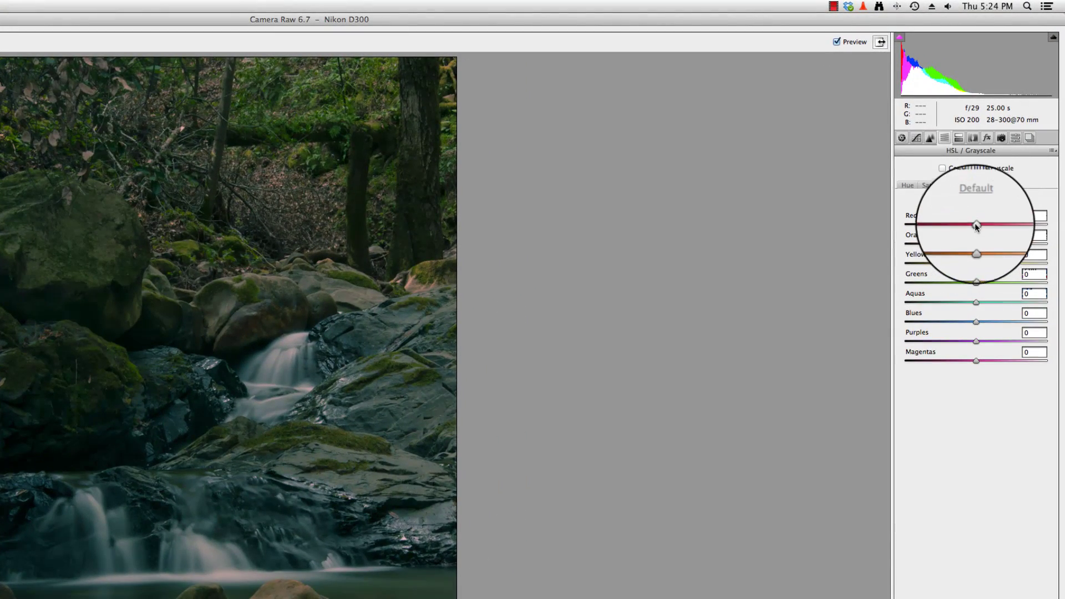
{"action": "left_click_drag", "start_coordinate": [983, 206], "coordinate": [1038, 282]}
{"action": "left_click", "coordinate": [975, 281]}
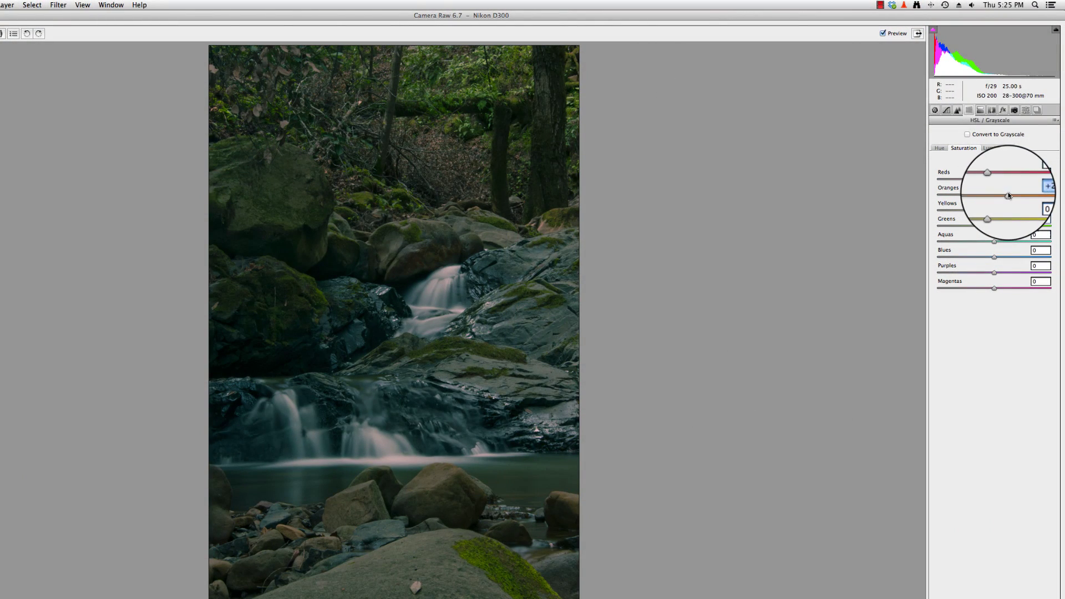
- Raise Oranges saturation to +64, then set hues to Oranges +20, Yellows +53, Greens -100
{"action": "mouse_move", "coordinate": [1009, 195]}
{"action": "left_mouse_down"}
{"action": "mouse_move", "coordinate": [1031, 194]}
{"action": "mouse_move", "coordinate": [1006, 211]}
{"action": "left_mouse_up"}
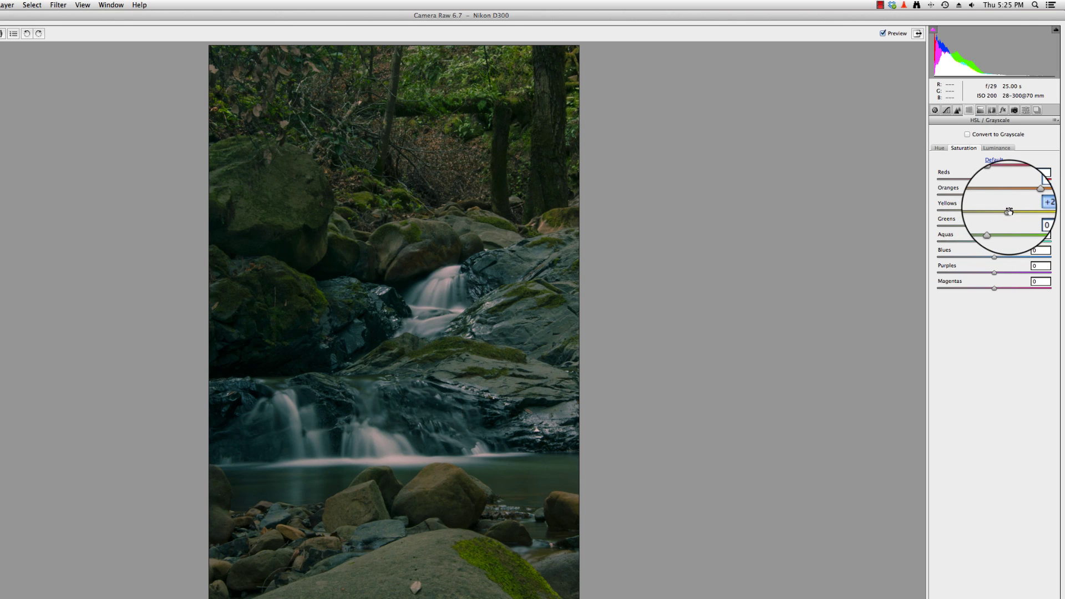
{"action": "left_click", "coordinate": [940, 148]}
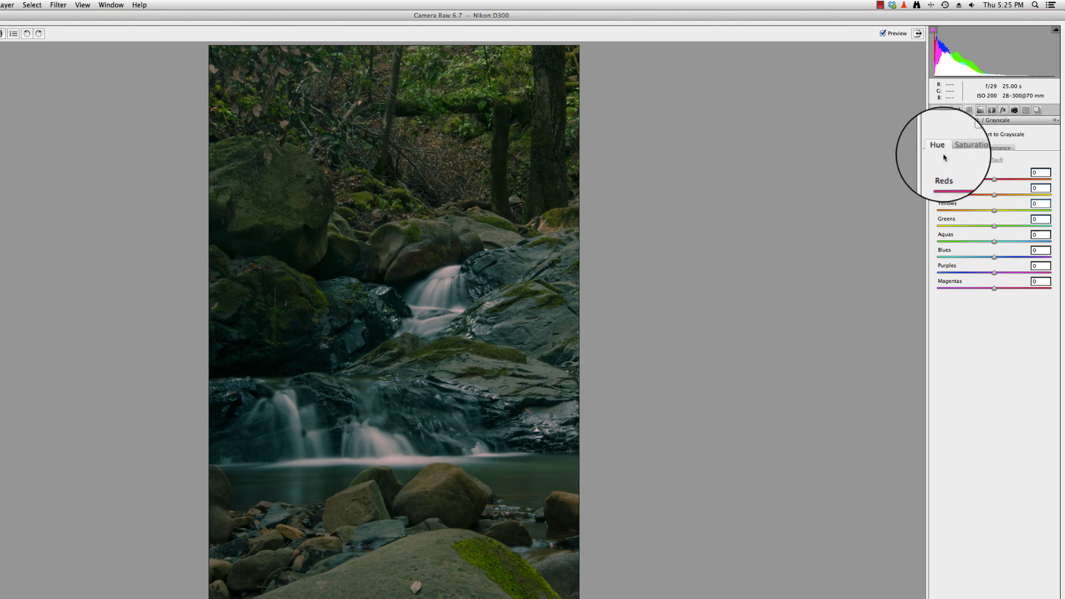
{"action": "left_click", "coordinate": [996, 195]}
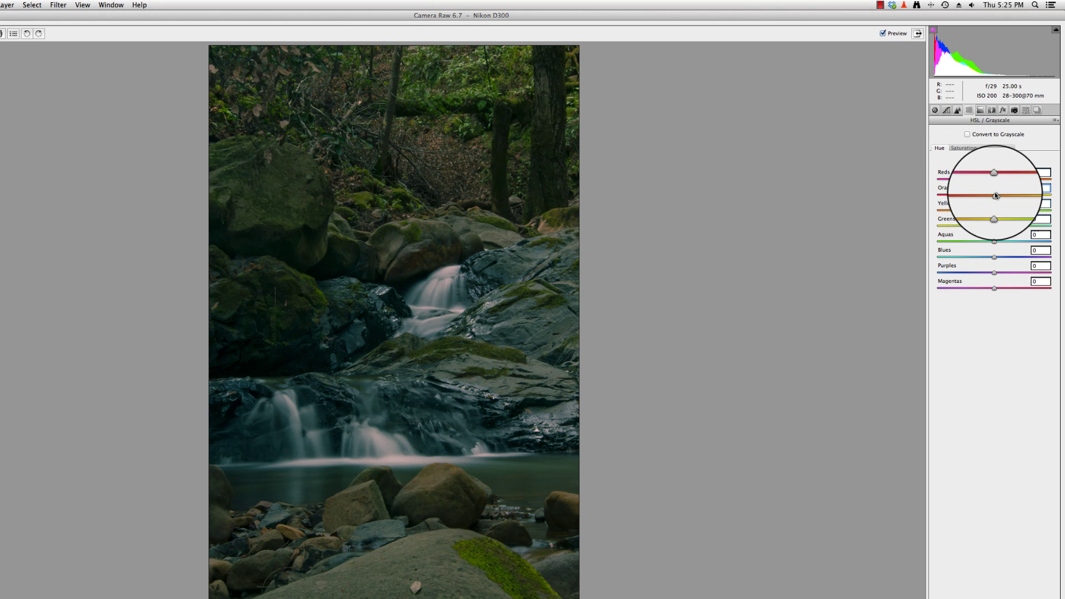
{"action": "mouse_move", "coordinate": [996, 194]}
{"action": "left_mouse_down"}
{"action": "mouse_move", "coordinate": [1009, 195]}
{"action": "mouse_move", "coordinate": [905, 199]}
{"action": "mouse_move", "coordinate": [990, 195]}
{"action": "left_mouse_up"}
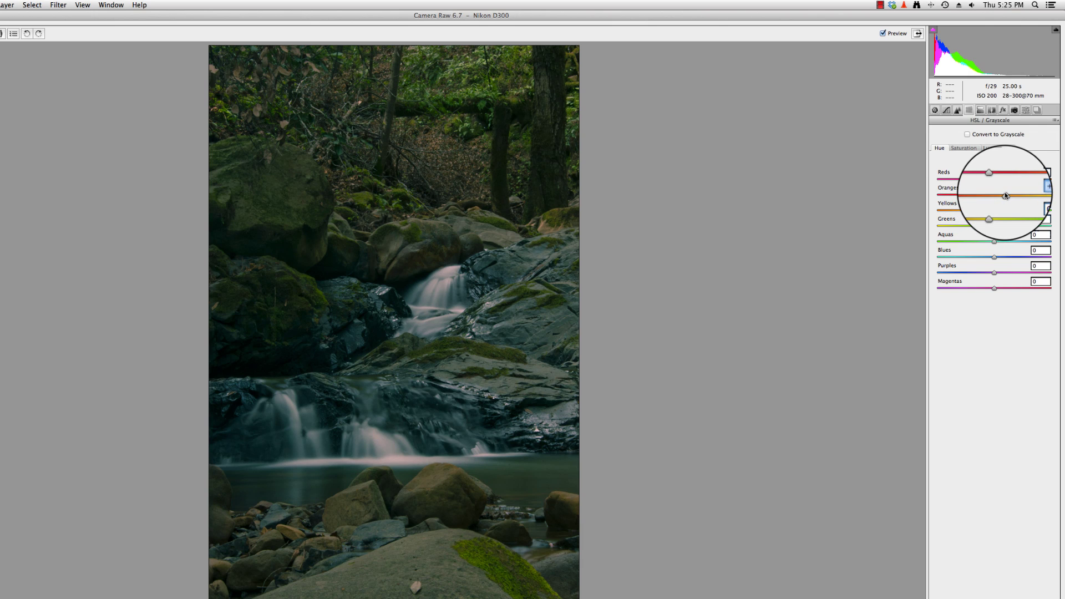
{"action": "left_click_drag", "start_coordinate": [994, 211], "coordinate": [935, 226]}
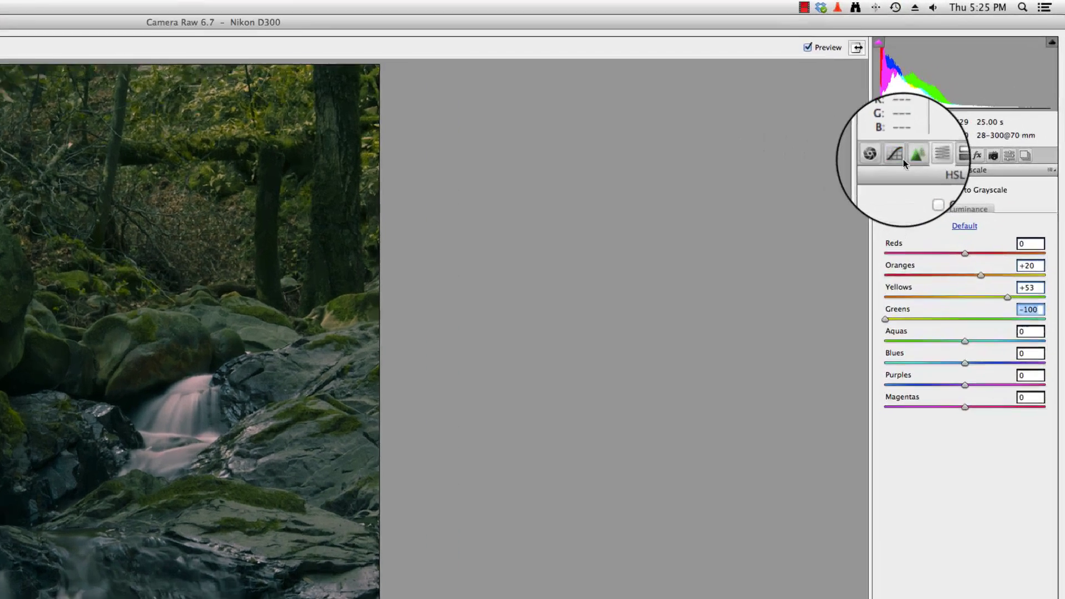
- Apply the Strong Contrast point curve, then lift highlights (193→246) and crush shadows (38→6)
{"action": "left_click", "coordinate": [946, 110]}
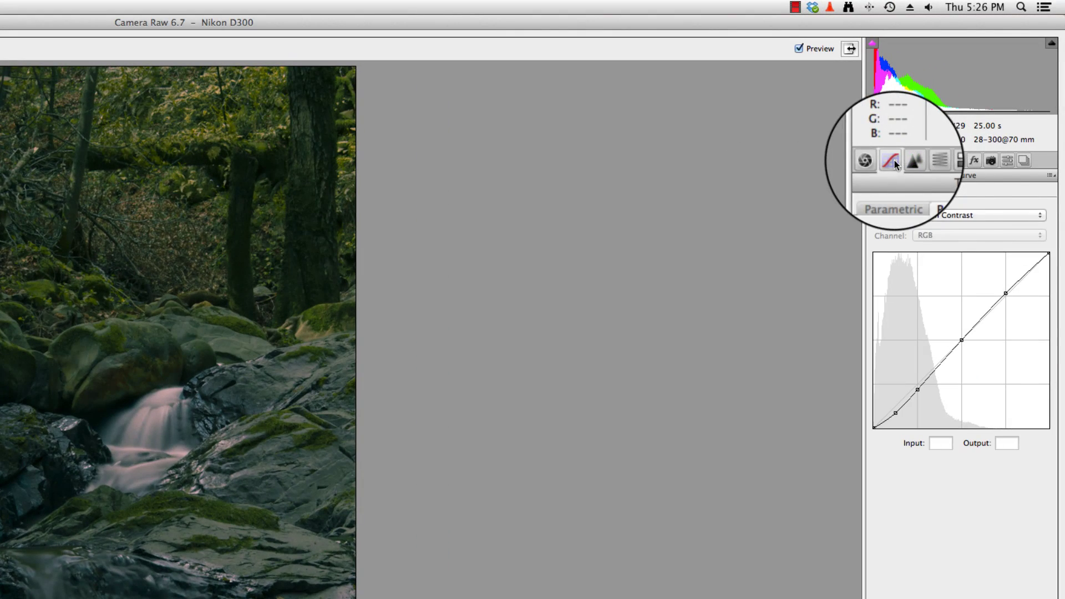
{"action": "left_click", "coordinate": [975, 133]}
{"action": "left_click", "coordinate": [979, 147]}
{"action": "left_click", "coordinate": [930, 228]}
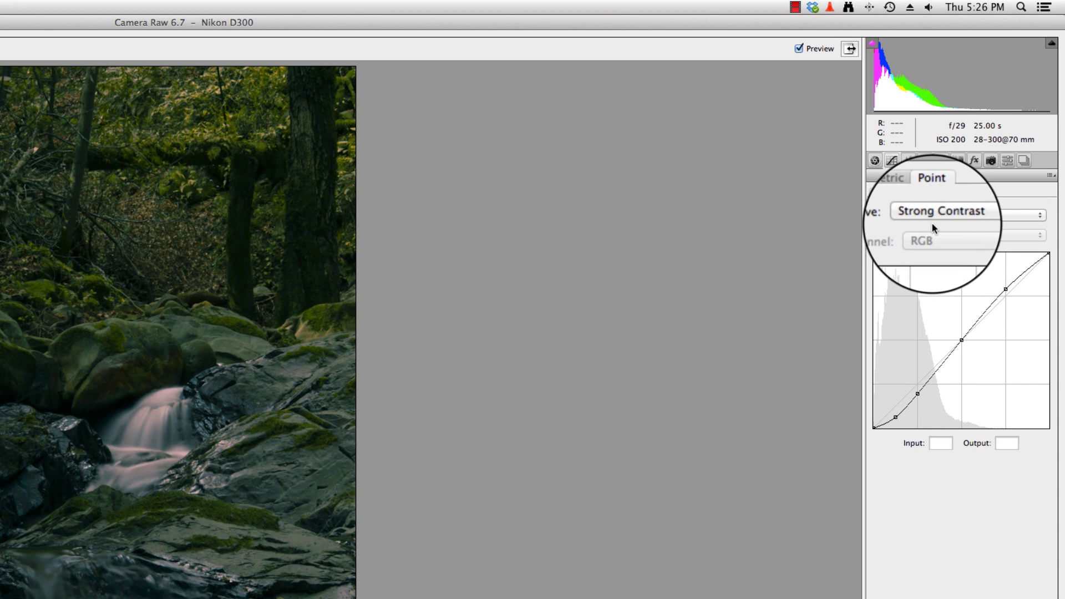
{"action": "left_click_drag", "start_coordinate": [1005, 289], "coordinate": [1007, 261]}
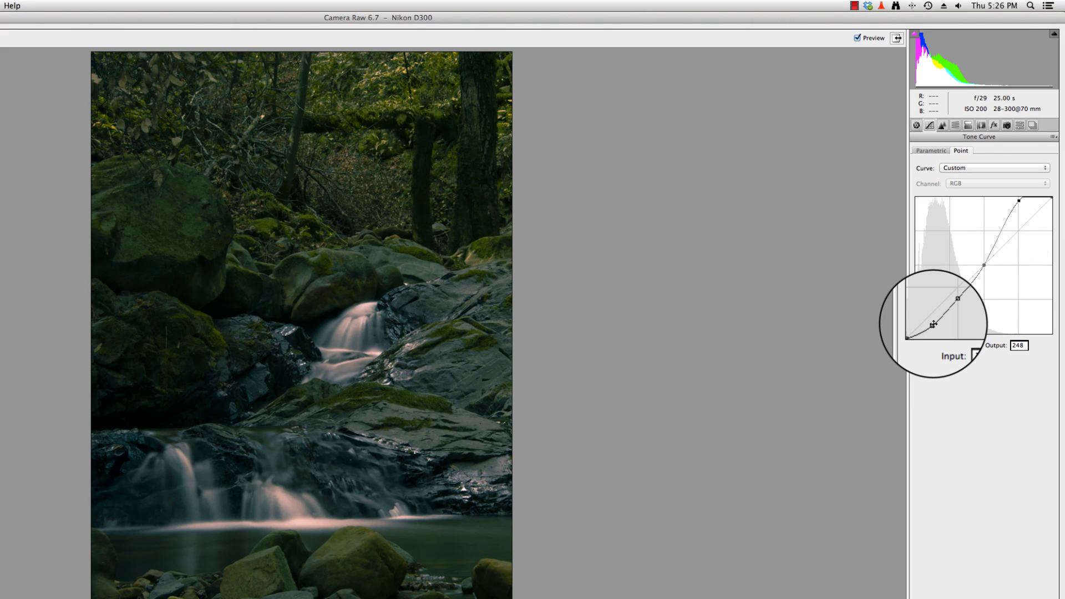
{"action": "left_click_drag", "start_coordinate": [934, 328], "coordinate": [934, 329]}
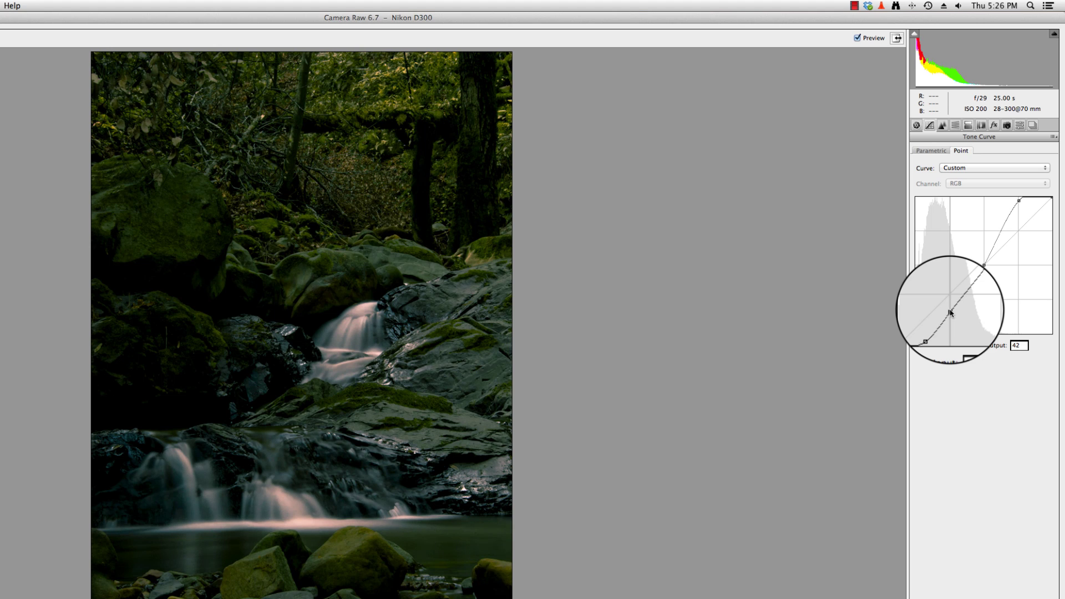
{"action": "left_click_drag", "start_coordinate": [950, 313], "coordinate": [936, 333]}
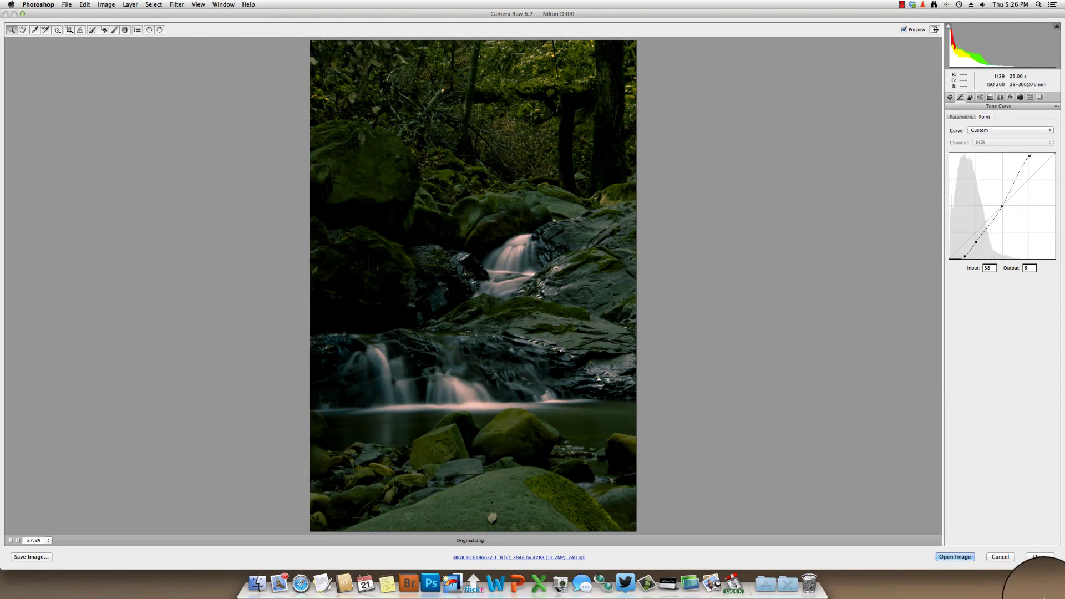
- Open the image in Photoshop and duplicate the photo onto a new layer named 'blur'
{"action": "left_click", "coordinate": [955, 556]}
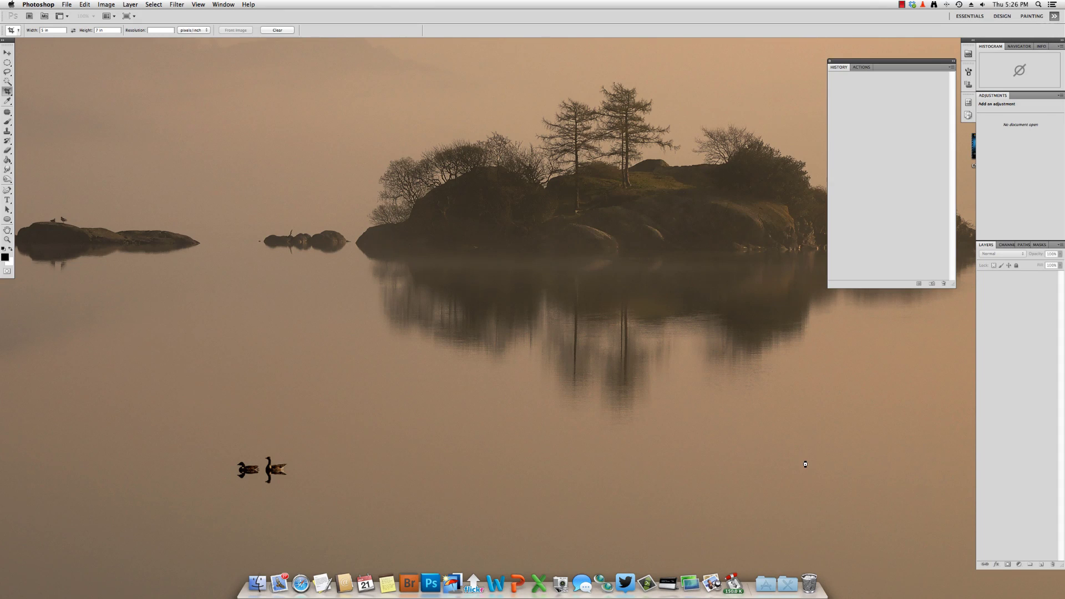
{"action": "key", "text": "super+j"}
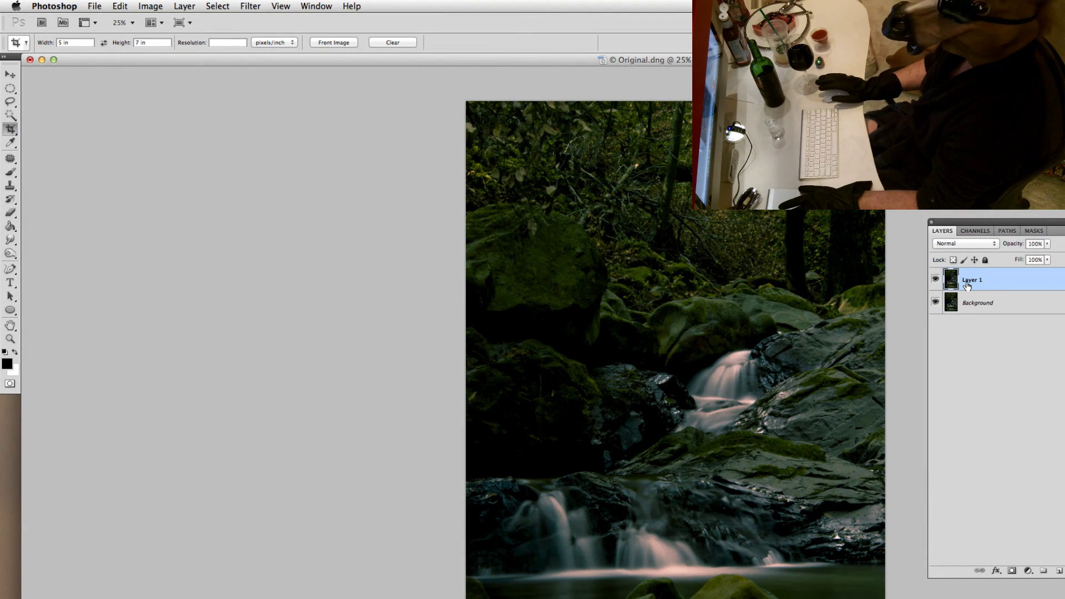
{"action": "type", "text": "blur"}
{"action": "key", "text": "Return"}
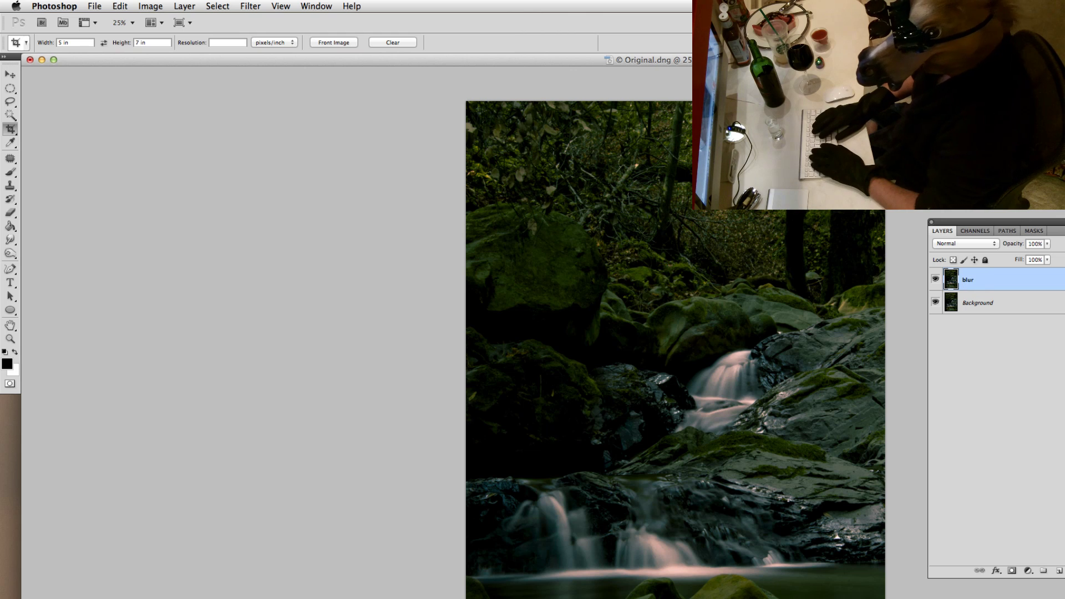
- Convert the blur layer for smart filters and apply a 5.7-pixel Gaussian Blur
{"action": "left_click", "coordinate": [269, 6]}
{"action": "mouse_move", "coordinate": [251, 6]}
{"action": "left_click", "coordinate": [259, 44]}
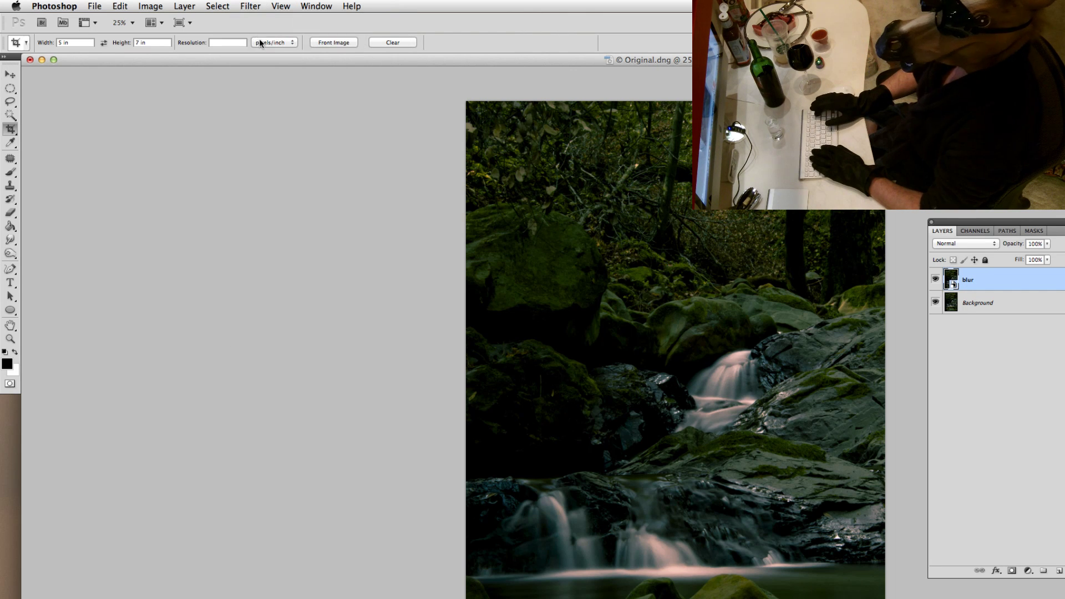
{"action": "left_click", "coordinate": [251, 6]}
{"action": "mouse_move", "coordinate": [261, 132]}
{"action": "left_click", "coordinate": [399, 176]}
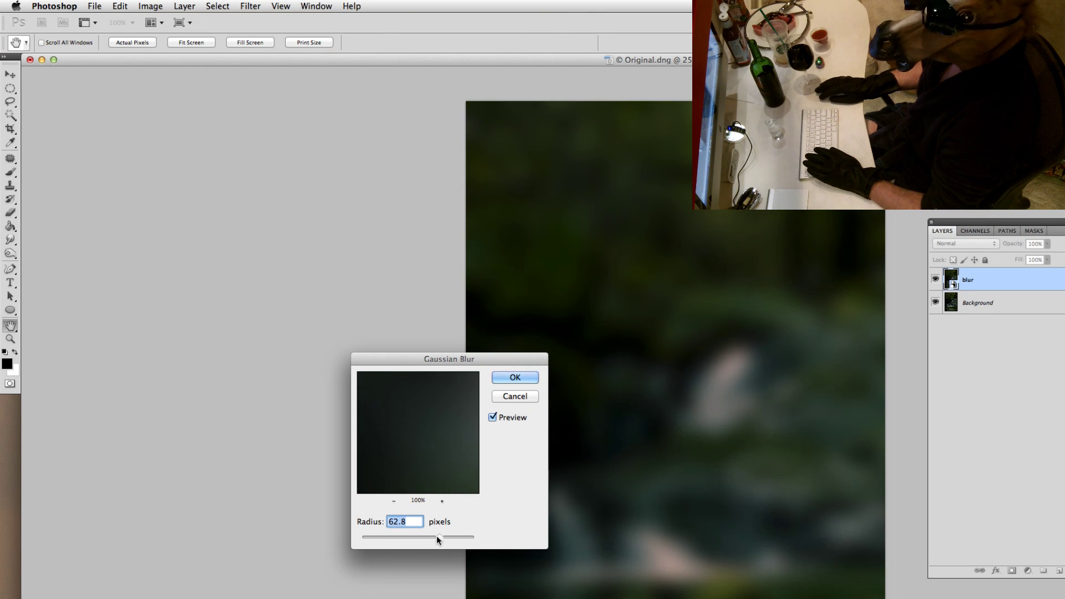
{"action": "left_click_drag", "start_coordinate": [437, 543], "coordinate": [393, 539]}
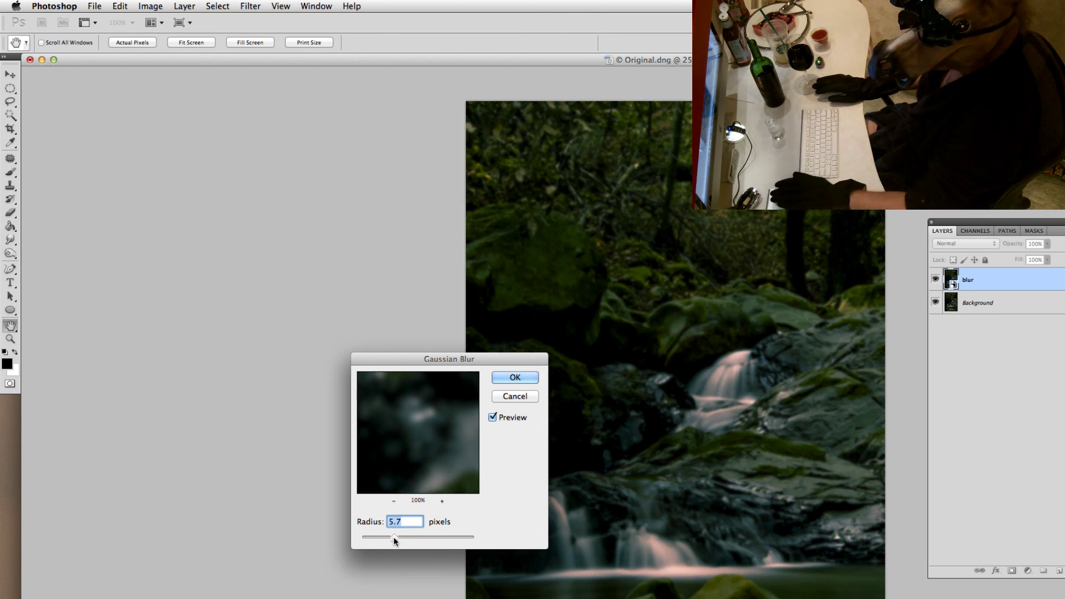
{"action": "key", "text": "Return"}
- Lower the blur layer's opacity to about 83%
{"action": "key", "text": "c"}
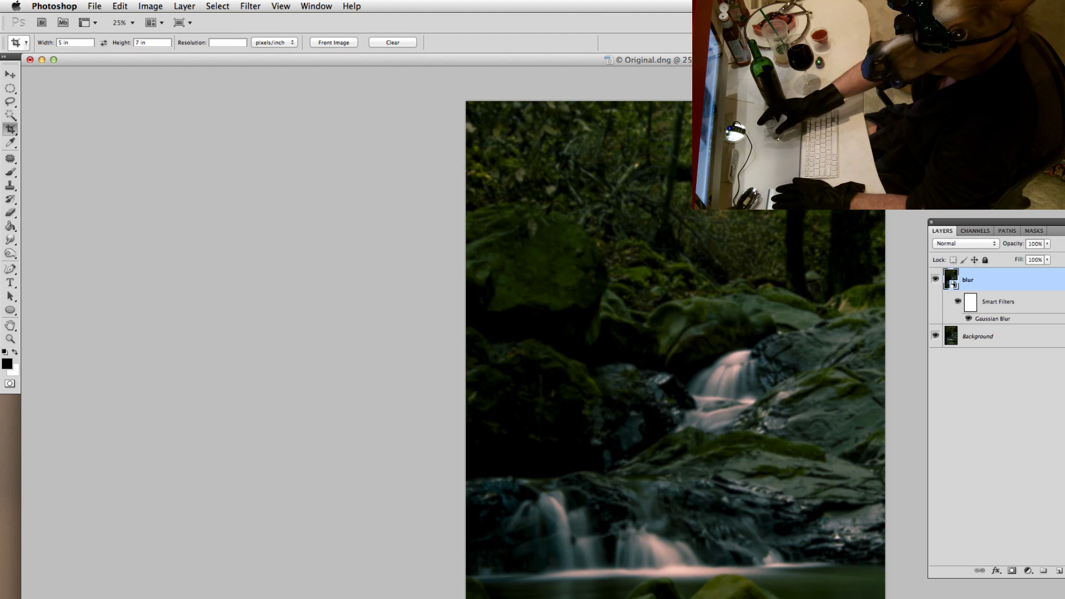
{"action": "left_click_drag", "start_coordinate": [1017, 245], "coordinate": [1010, 246]}
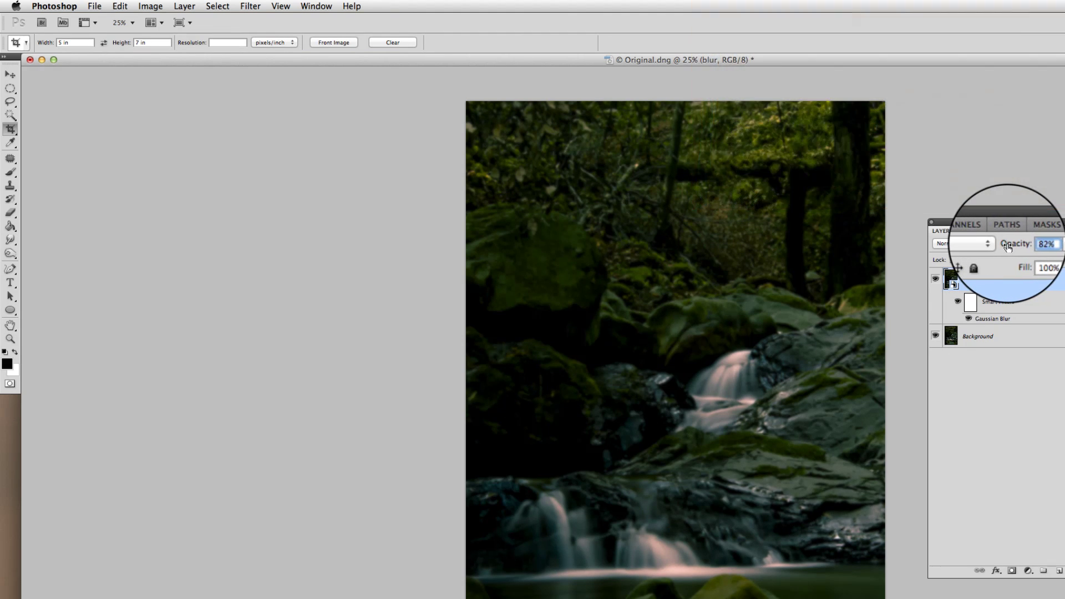
{"action": "left_click_drag", "start_coordinate": [1007, 248], "coordinate": [1008, 248]}
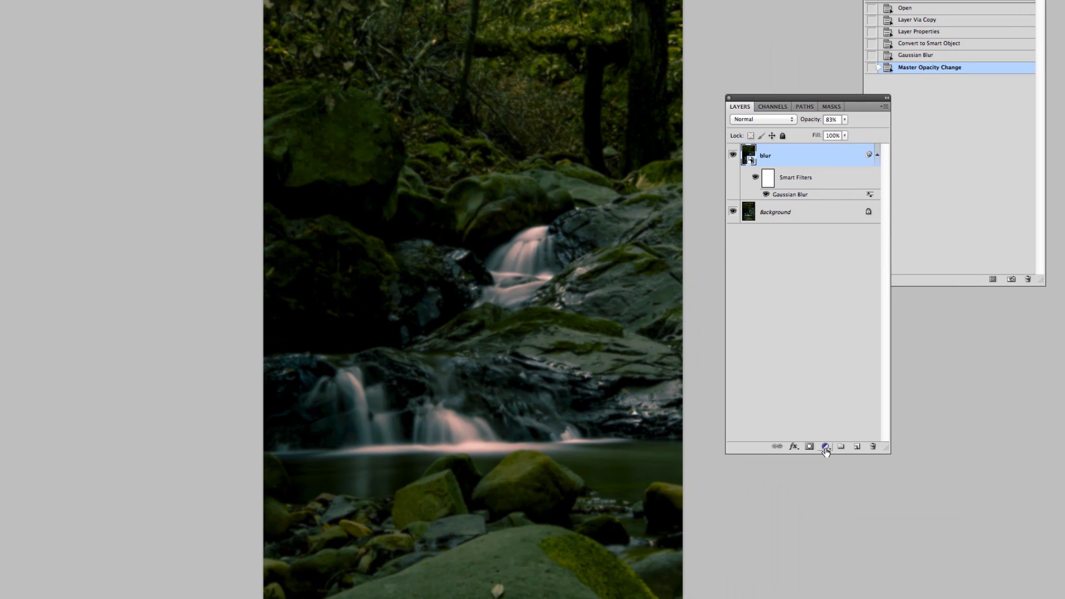
- Add a white Solid Color fill layer at 32% opacity and group it with the blur layer
{"action": "left_click", "coordinate": [913, 500]}
{"action": "left_click", "coordinate": [932, 508]}
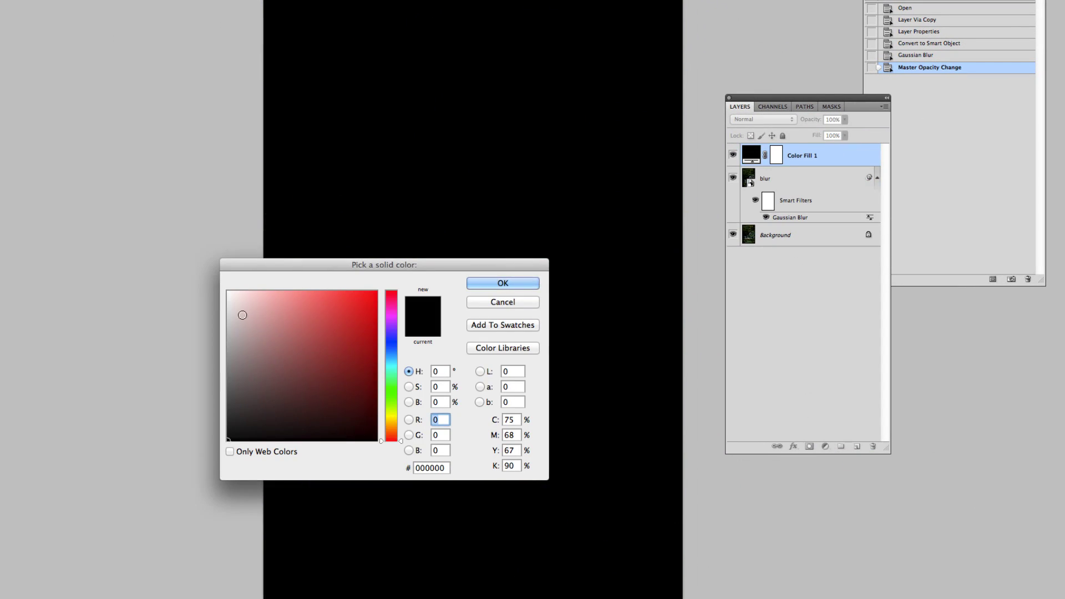
{"action": "left_click", "coordinate": [227, 292]}
{"action": "left_click", "coordinate": [503, 283]}
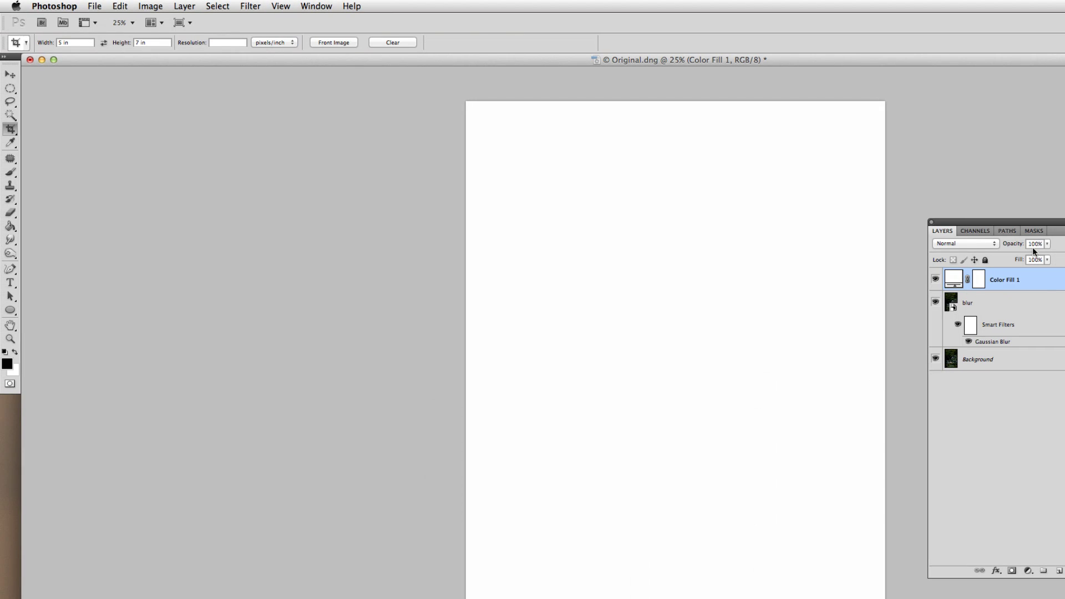
{"action": "left_click_drag", "start_coordinate": [973, 246], "coordinate": [971, 246]}
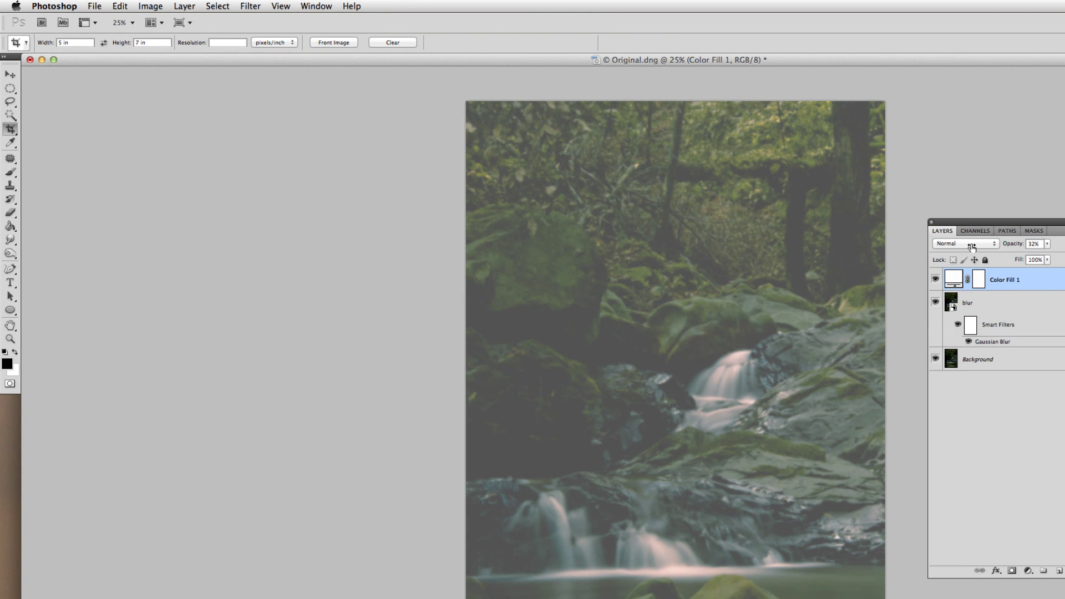
{"action": "left_click", "coordinate": [983, 302], "text": "shift"}
{"action": "key", "text": "super+g"}
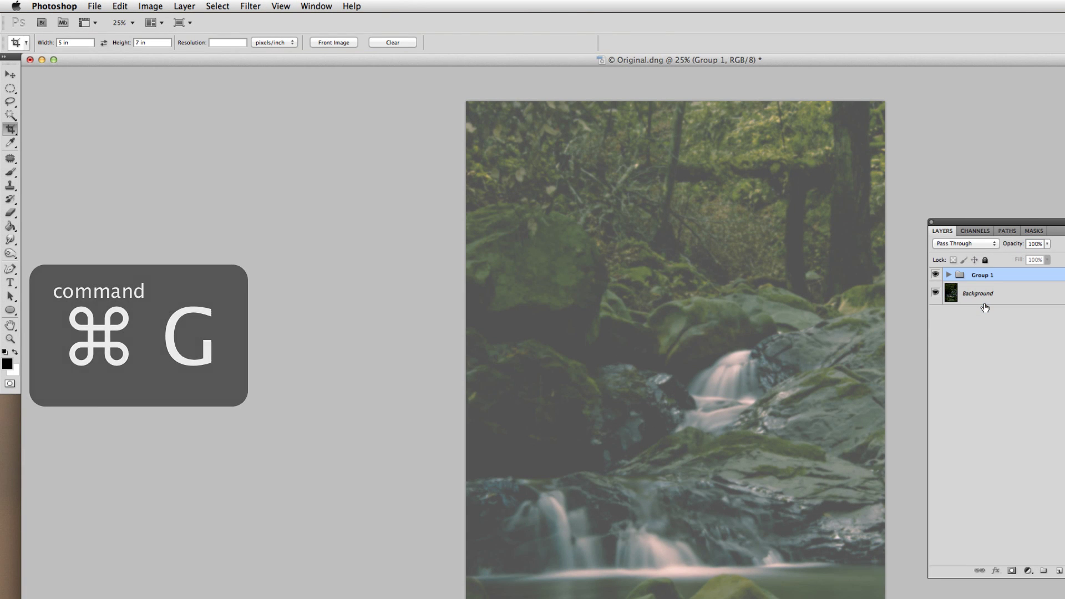
- Add a layer mask to the fog group and draw a gradient from the pool past the top edge
{"action": "left_click", "coordinate": [1012, 572]}
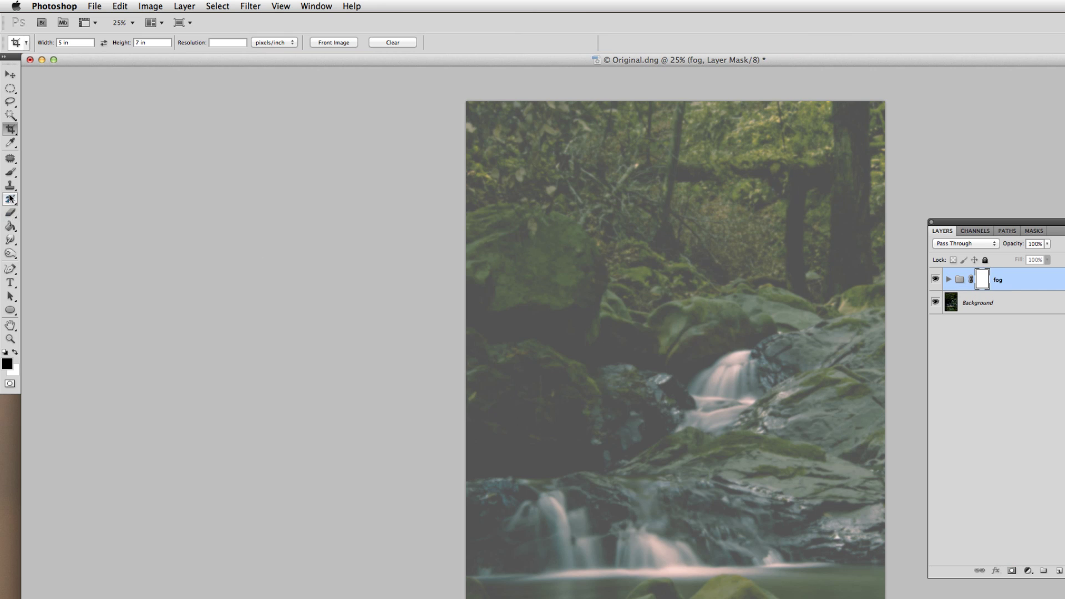
{"action": "left_click", "coordinate": [8, 229]}
{"action": "left_click", "coordinate": [43, 225]}
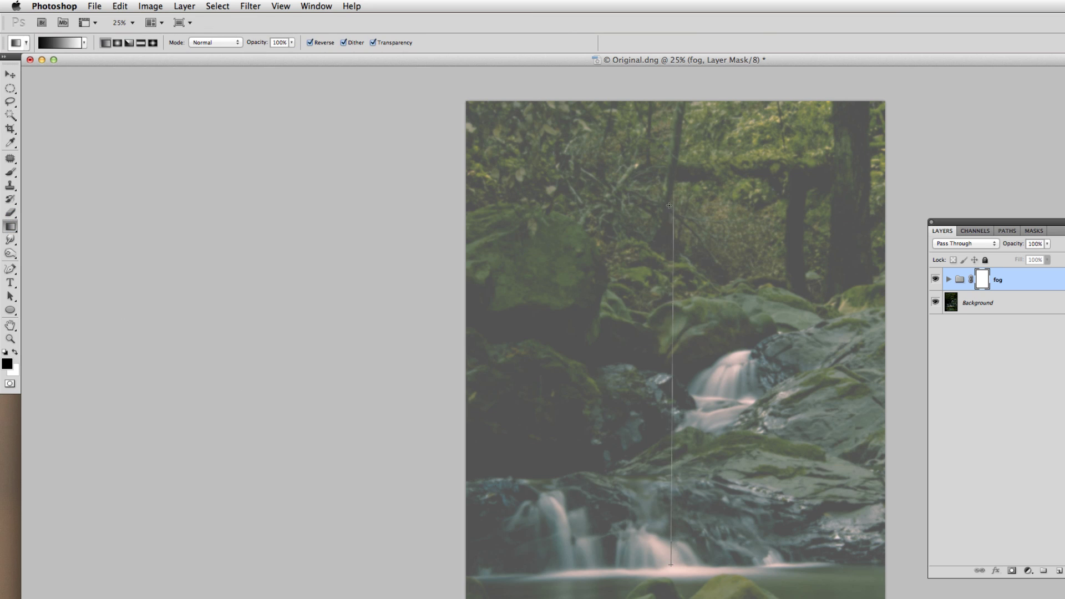
{"action": "left_click_drag", "start_coordinate": [668, 205], "coordinate": [673, 102]}
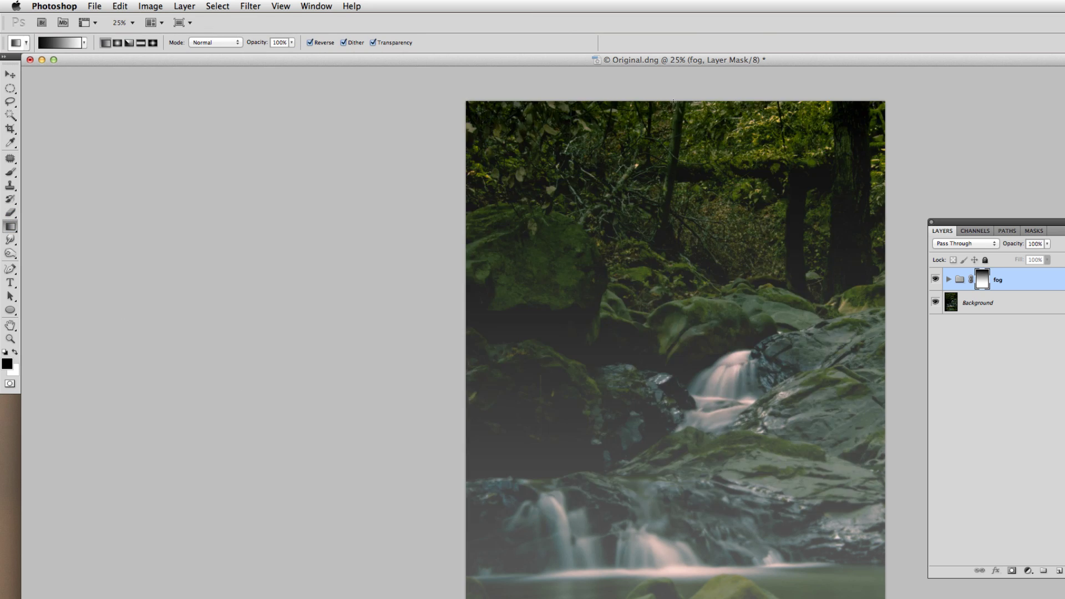
{"action": "key", "text": "super+z"}
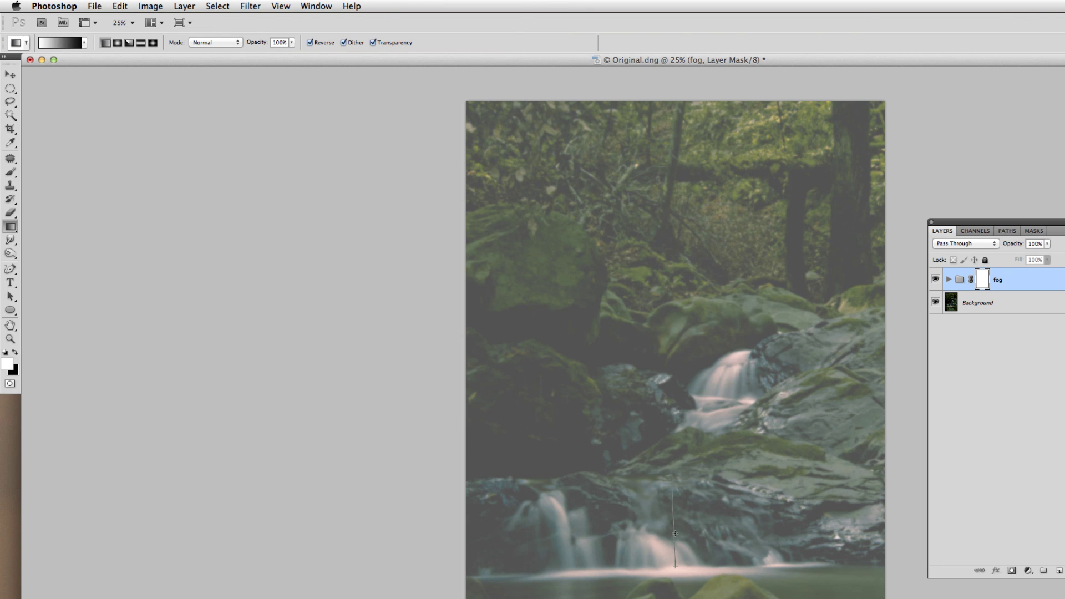
{"action": "left_click_drag", "start_coordinate": [675, 533], "coordinate": [677, 101]}
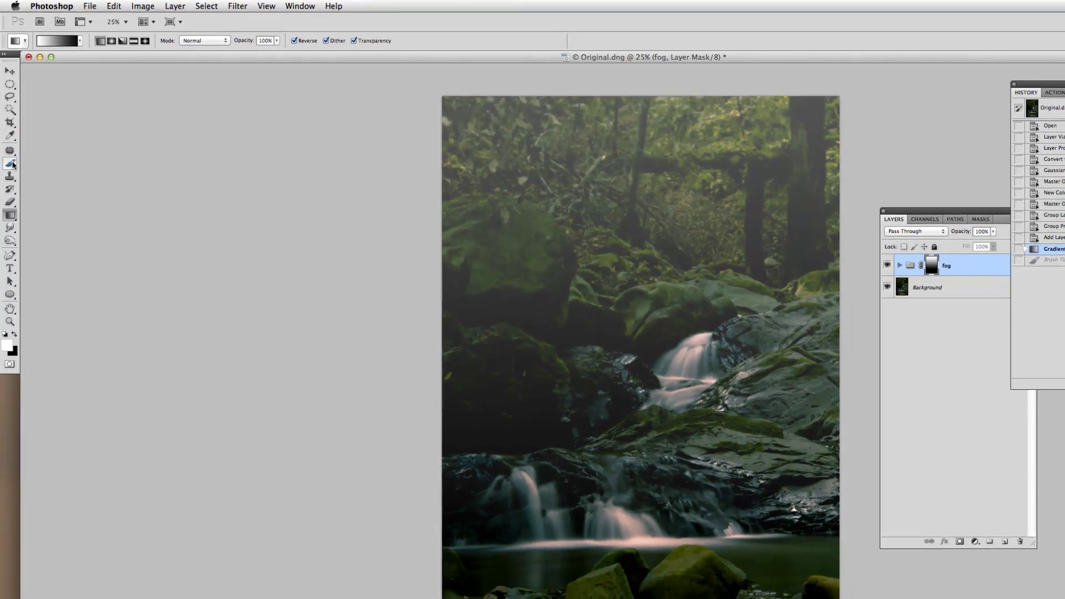
- Select the Brush tool with a completely soft, 0% hardness edge
{"action": "left_click", "coordinate": [11, 167]}
{"action": "left_click", "coordinate": [50, 41]}
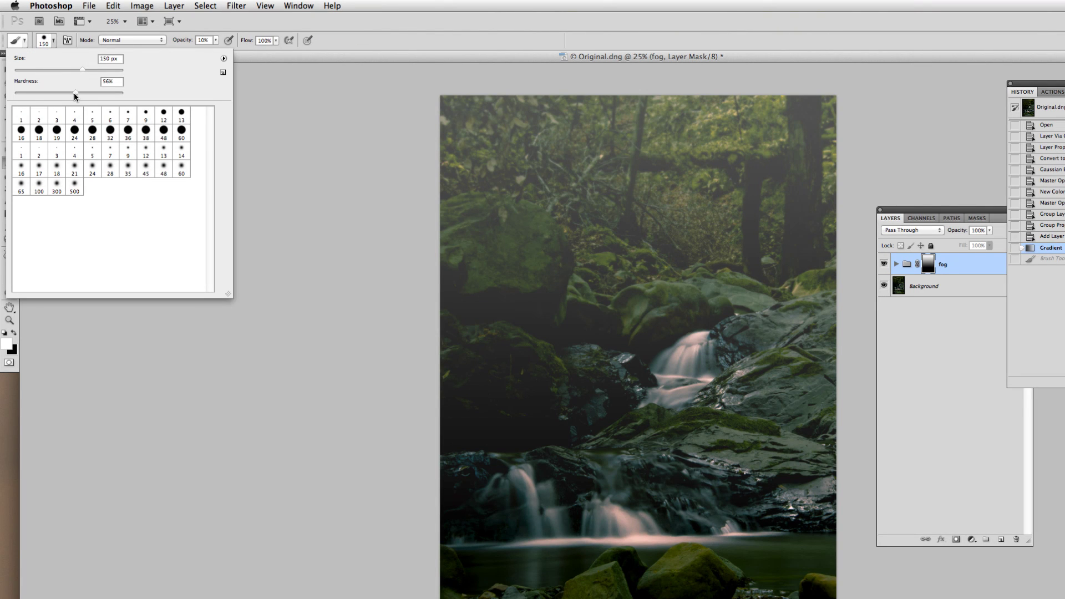
{"action": "left_click_drag", "start_coordinate": [75, 92], "coordinate": [15, 93]}
{"action": "left_click", "coordinate": [451, 280]}
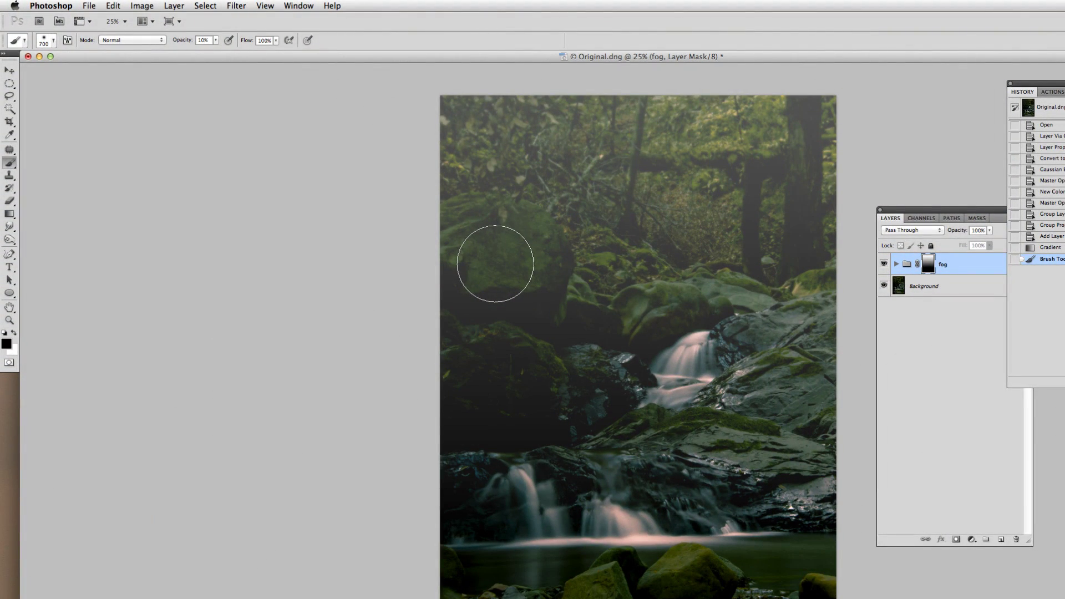
- Paint soft strokes on the fog mask to clear haze over the mossy rocks and beside the waterfall
{"action": "mouse_move", "coordinate": [497, 259]}
{"action": "left_mouse_down"}
{"action": "mouse_move", "coordinate": [523, 256]}
{"action": "mouse_move", "coordinate": [492, 238]}
{"action": "left_mouse_up"}
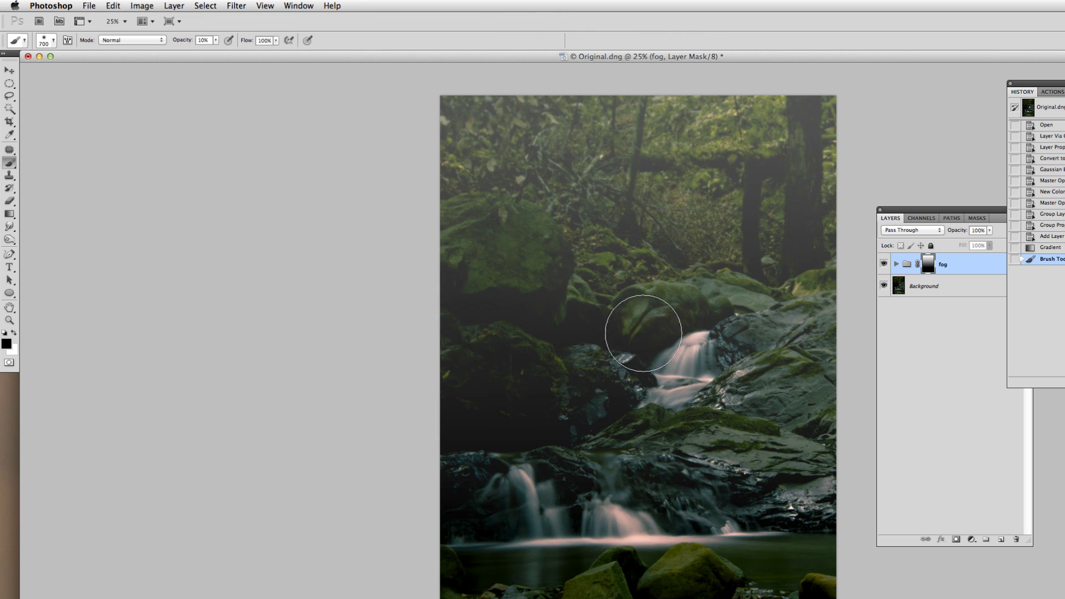
{"action": "left_click", "coordinate": [749, 363]}
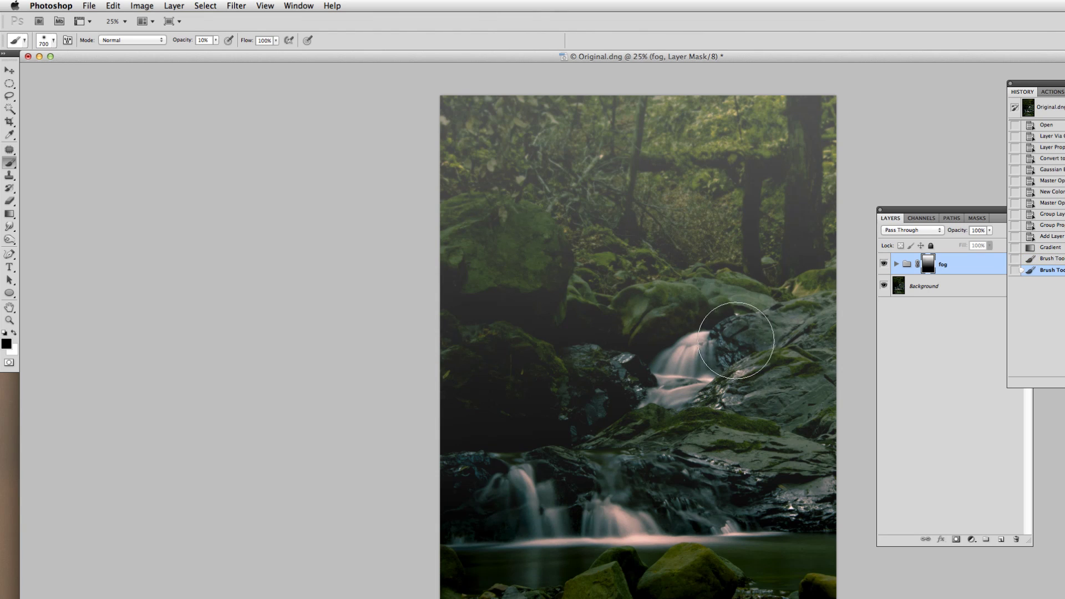
{"action": "left_click", "coordinate": [488, 238]}
{"action": "left_click", "coordinate": [467, 228]}
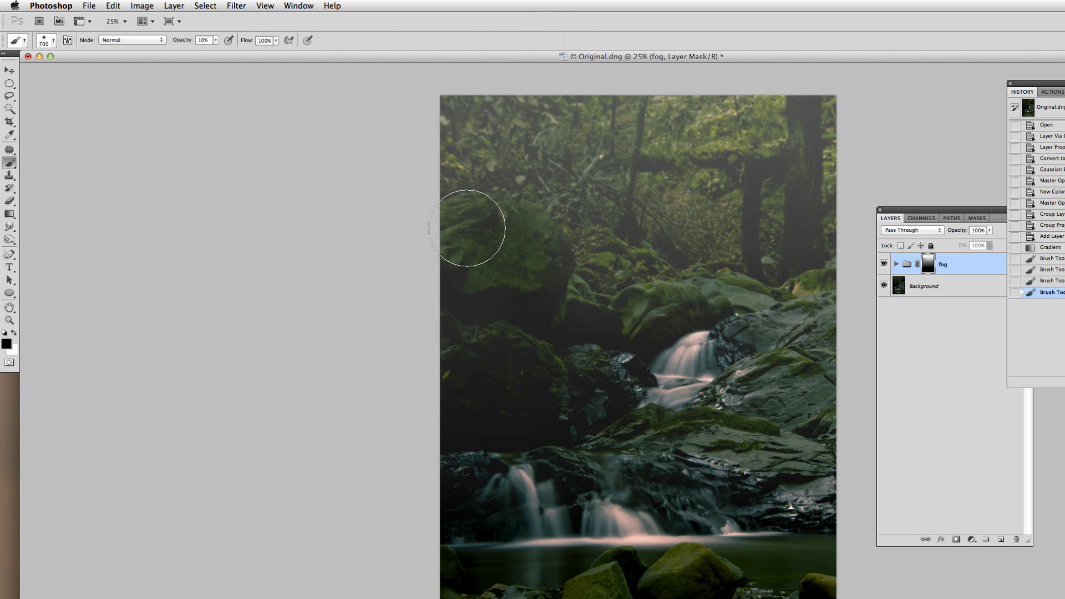
{"action": "left_click_drag", "start_coordinate": [467, 228], "coordinate": [419, 333]}
{"action": "left_click", "coordinate": [832, 350]}
{"action": "left_click", "coordinate": [440, 388]}
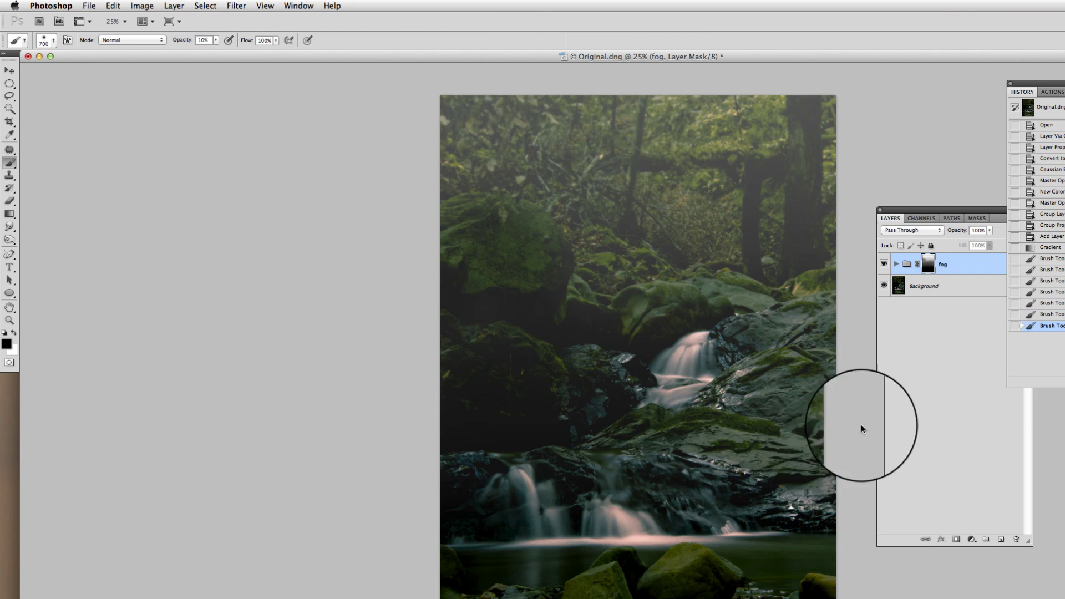
- View the fog mask in grayscale, add soft passes around the mossy rock, then return to normal view
{"action": "left_click", "coordinate": [928, 266]}
{"action": "left_click", "coordinate": [928, 266], "text": "alt"}
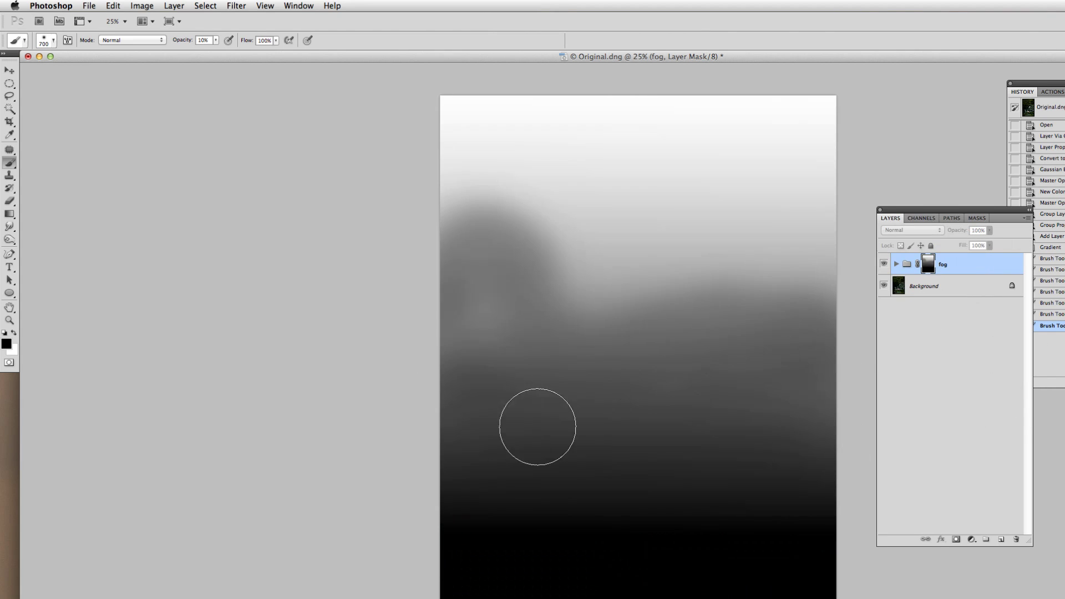
{"action": "left_click", "coordinate": [475, 281]}
{"action": "left_click", "coordinate": [820, 410]}
{"action": "left_click", "coordinate": [921, 265], "text": "alt"}
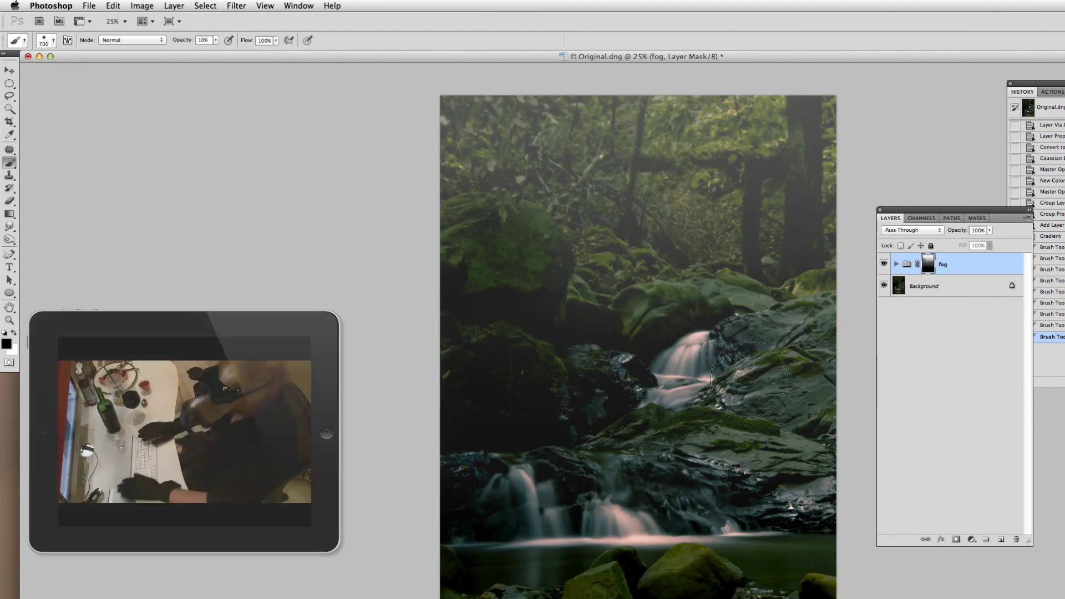
- Crop the photo to a 5x7 area from the top-left
{"action": "key", "text": "c"}
{"action": "left_click_drag", "start_coordinate": [380, 73], "coordinate": [694, 592]}
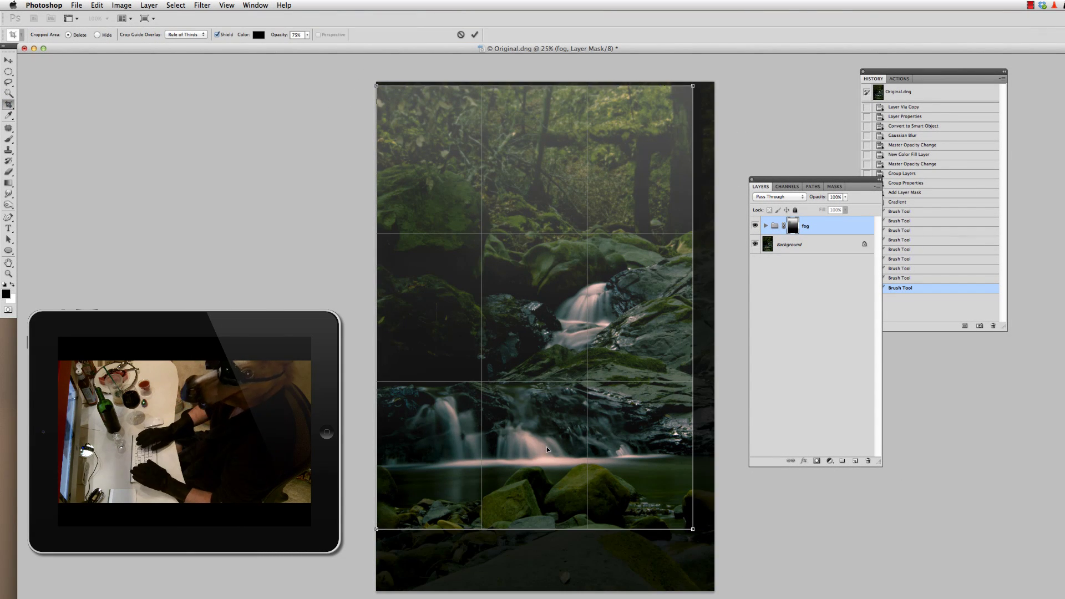
{"action": "key", "text": "Return"}
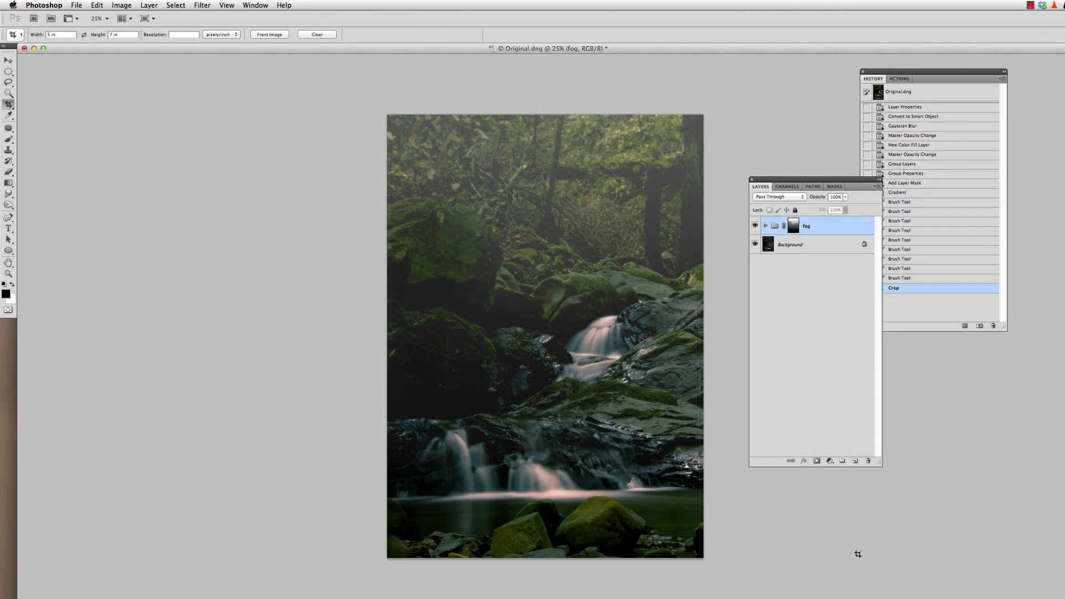
- On a new empty layer, draw an elliptical selection and feather it by 15 pixels
{"action": "left_click", "coordinate": [855, 461]}
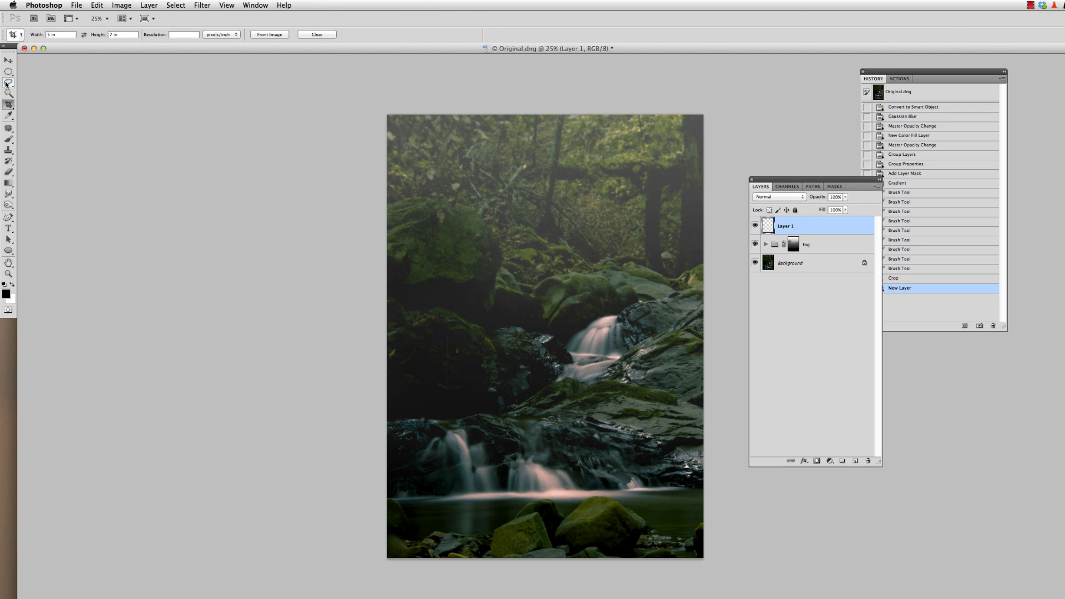
{"action": "left_click", "coordinate": [8, 73]}
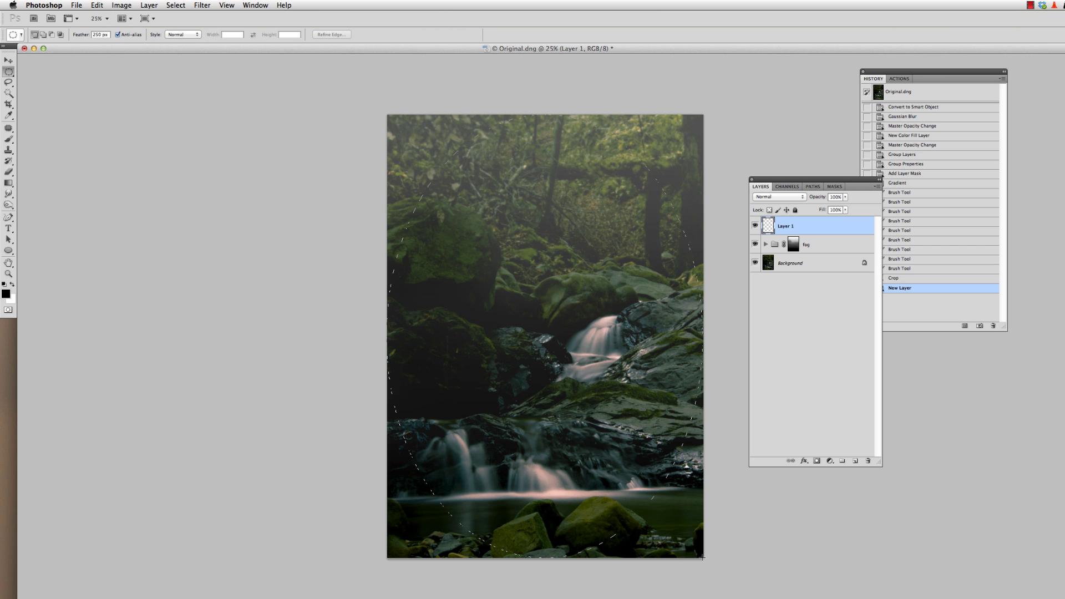
{"action": "left_click", "coordinate": [176, 5]}
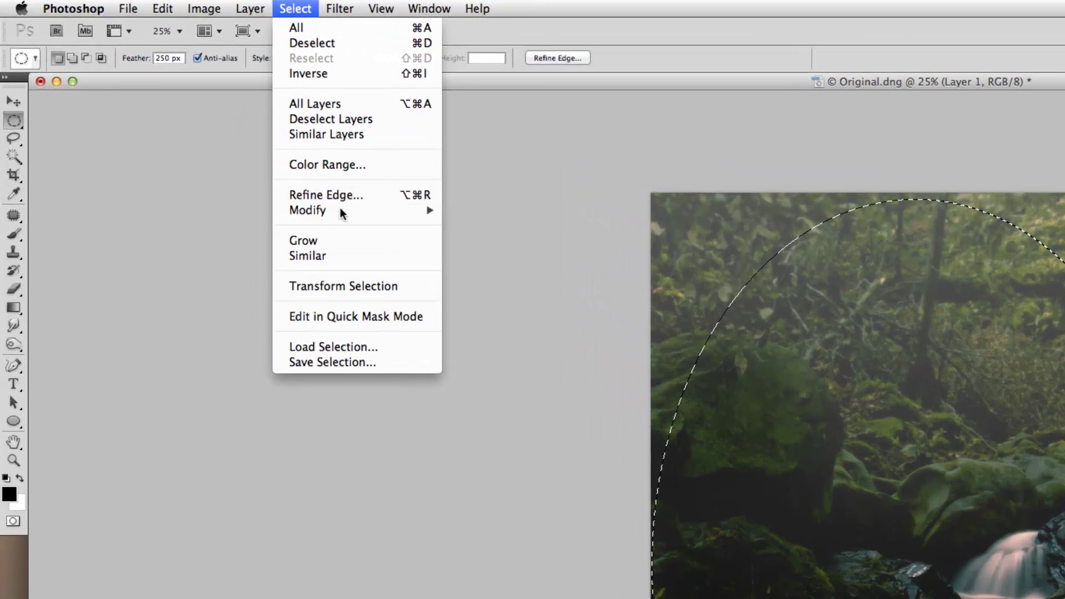
{"action": "mouse_move", "coordinate": [351, 213]}
{"action": "left_click", "coordinate": [503, 271]}
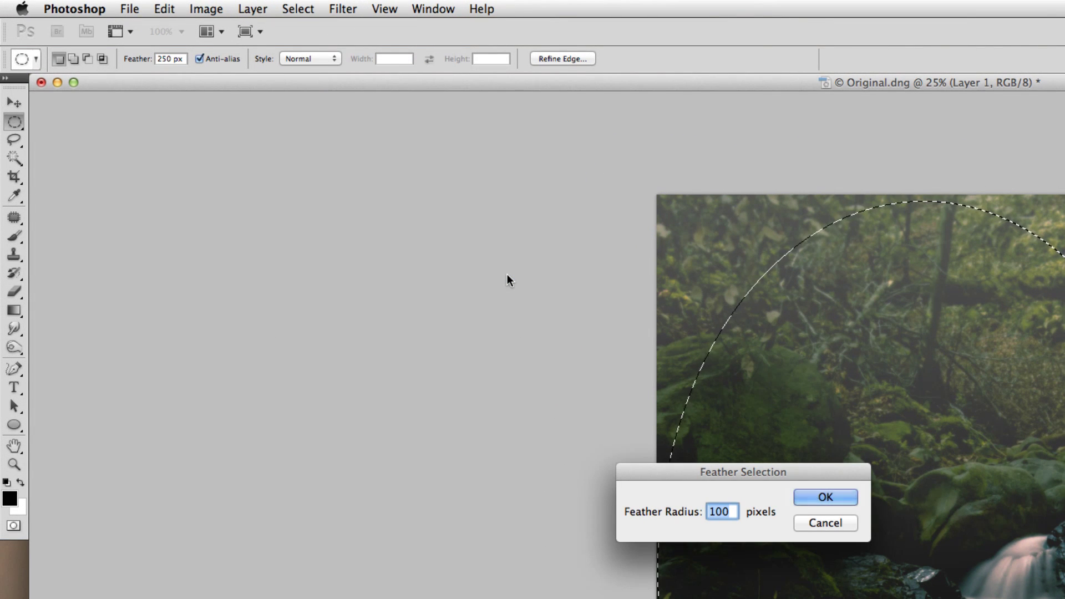
{"action": "type", "text": "15"}
{"action": "key", "text": "Return"}
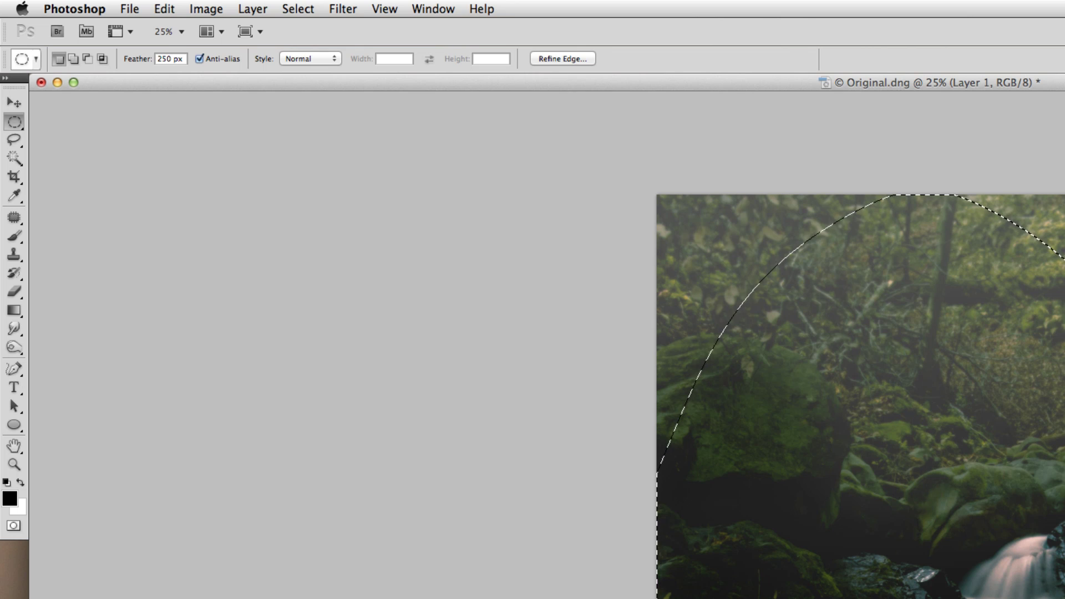
- Invert the selection, fill the outside with black, deselect, and lower the vignette layer to about 32% opacity
{"action": "left_click", "coordinate": [298, 9]}
{"action": "left_click", "coordinate": [318, 74]}
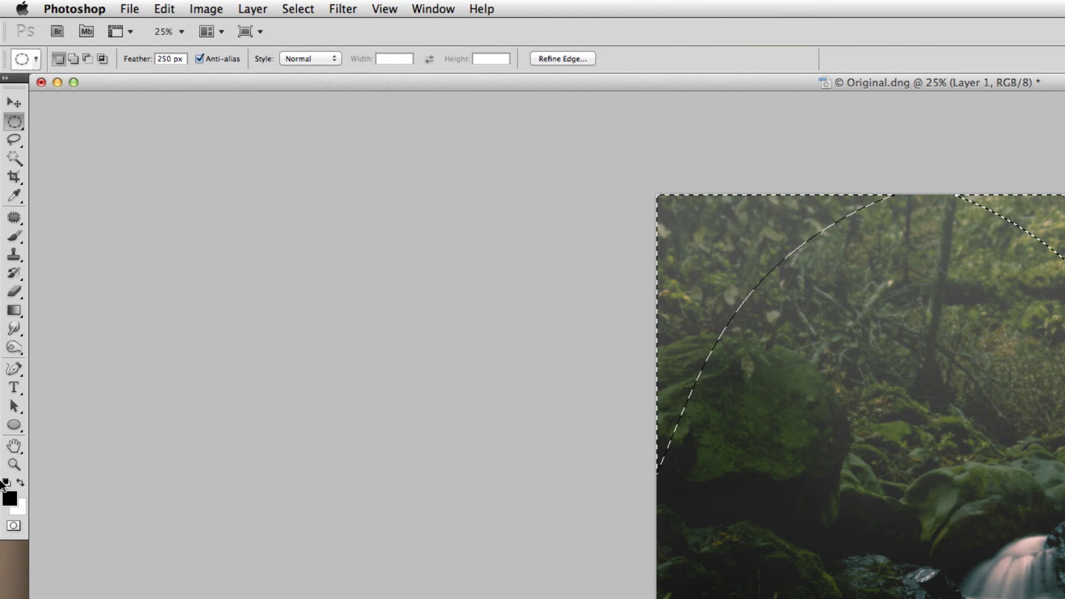
{"action": "left_click", "coordinate": [17, 310]}
{"action": "left_click", "coordinate": [83, 330]}
{"action": "left_click", "coordinate": [707, 261]}
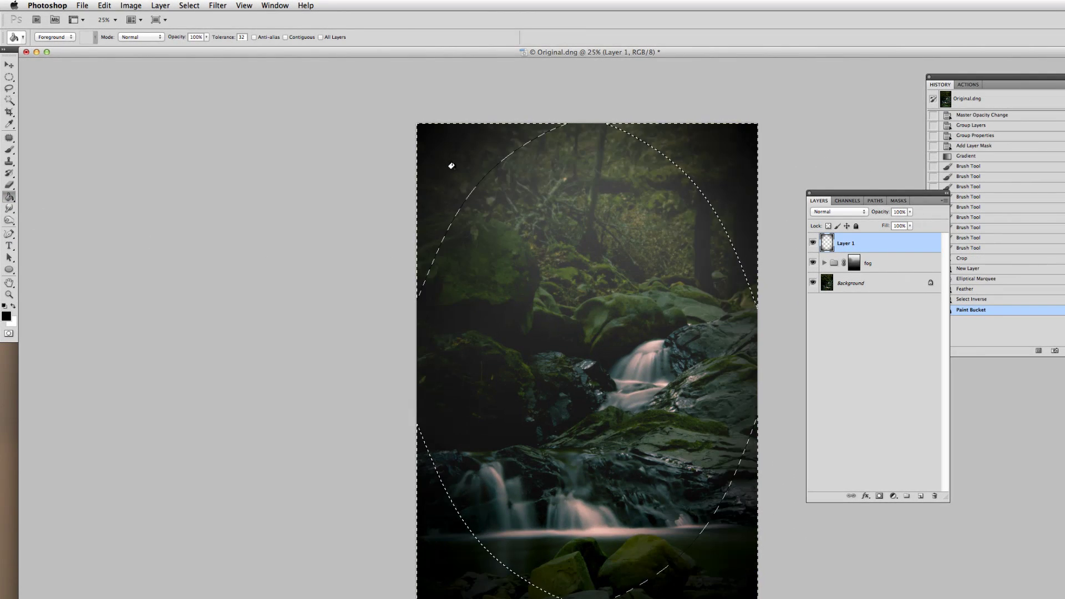
{"action": "key", "text": "super+d"}
{"action": "left_click_drag", "start_coordinate": [884, 214], "coordinate": [849, 217]}
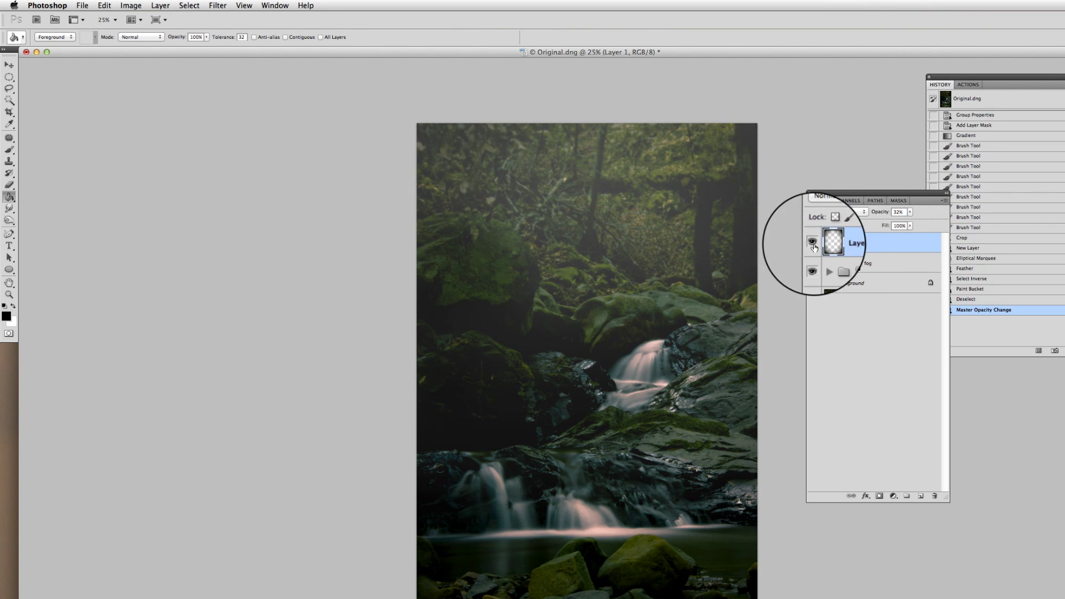